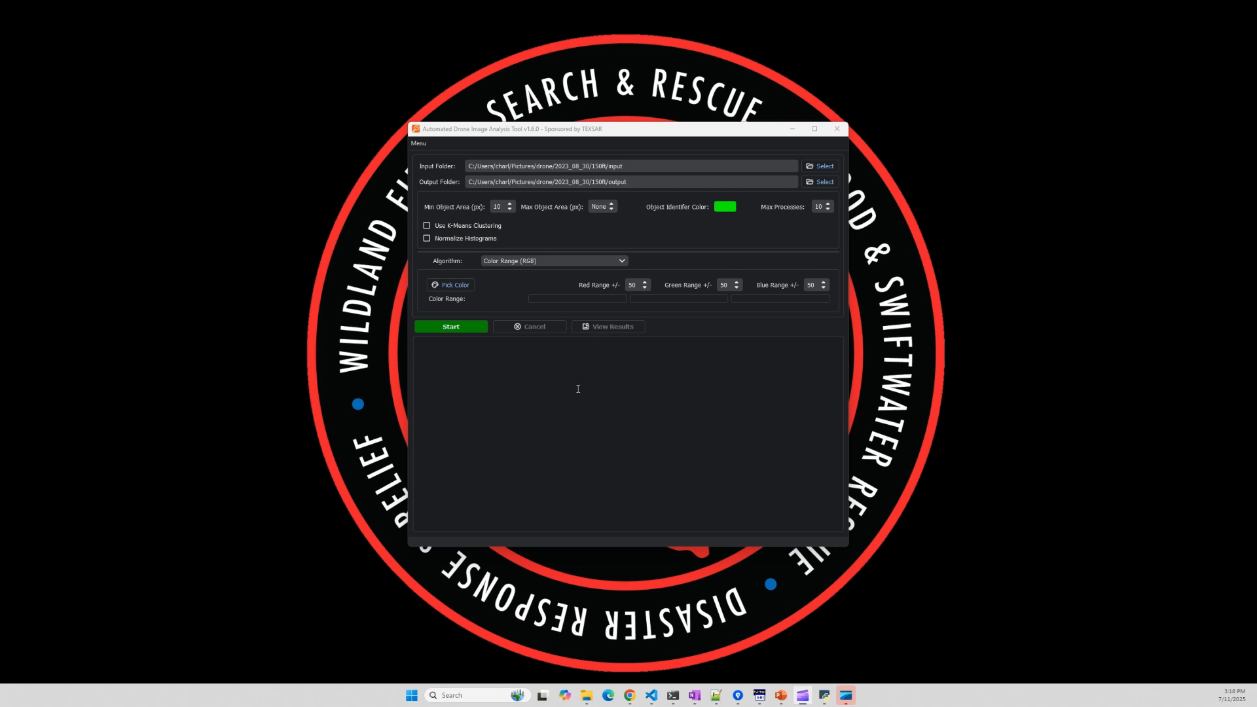
Step: Set the algorithm to Color Range (HSV) and pick blue #00aaff as the target color
click(560, 260)
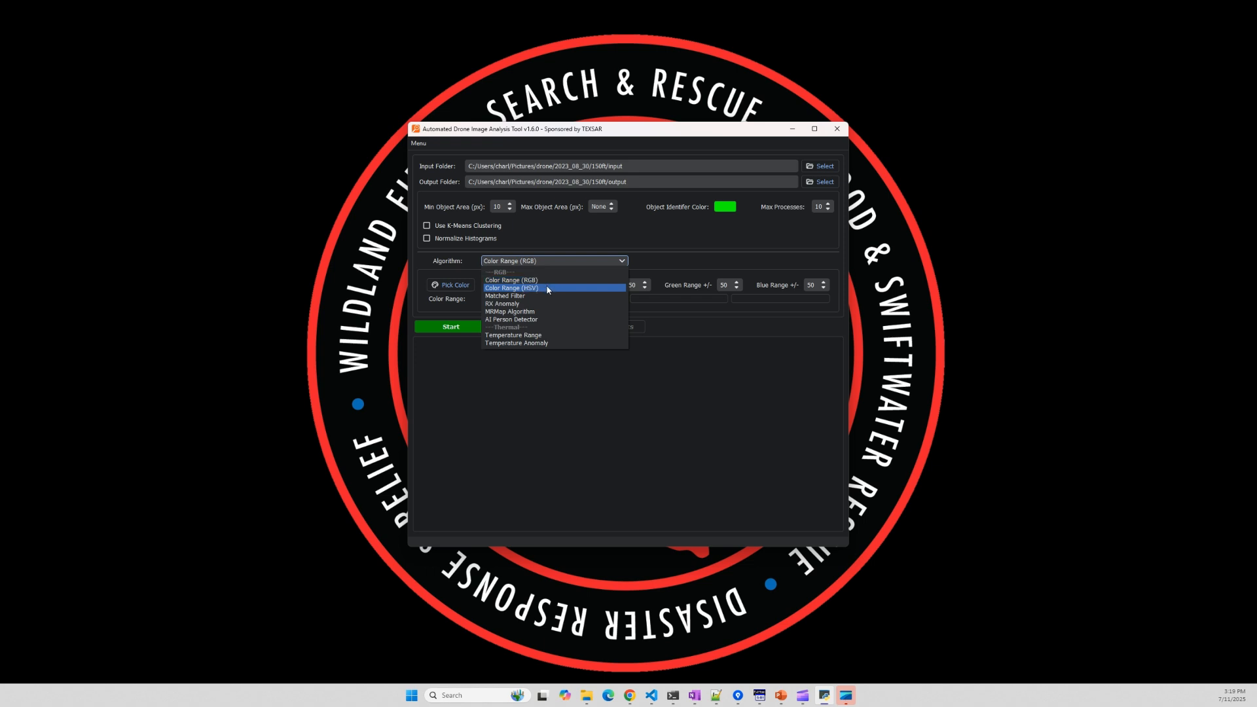
click(548, 289)
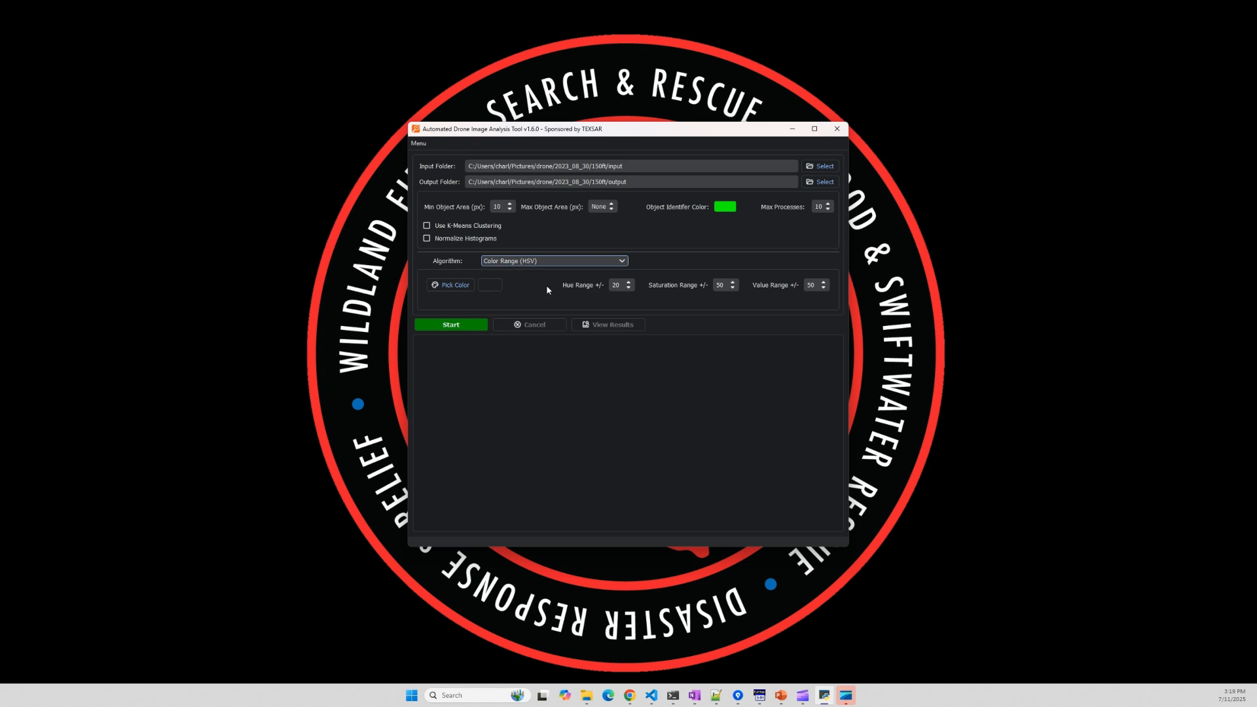
click(460, 288)
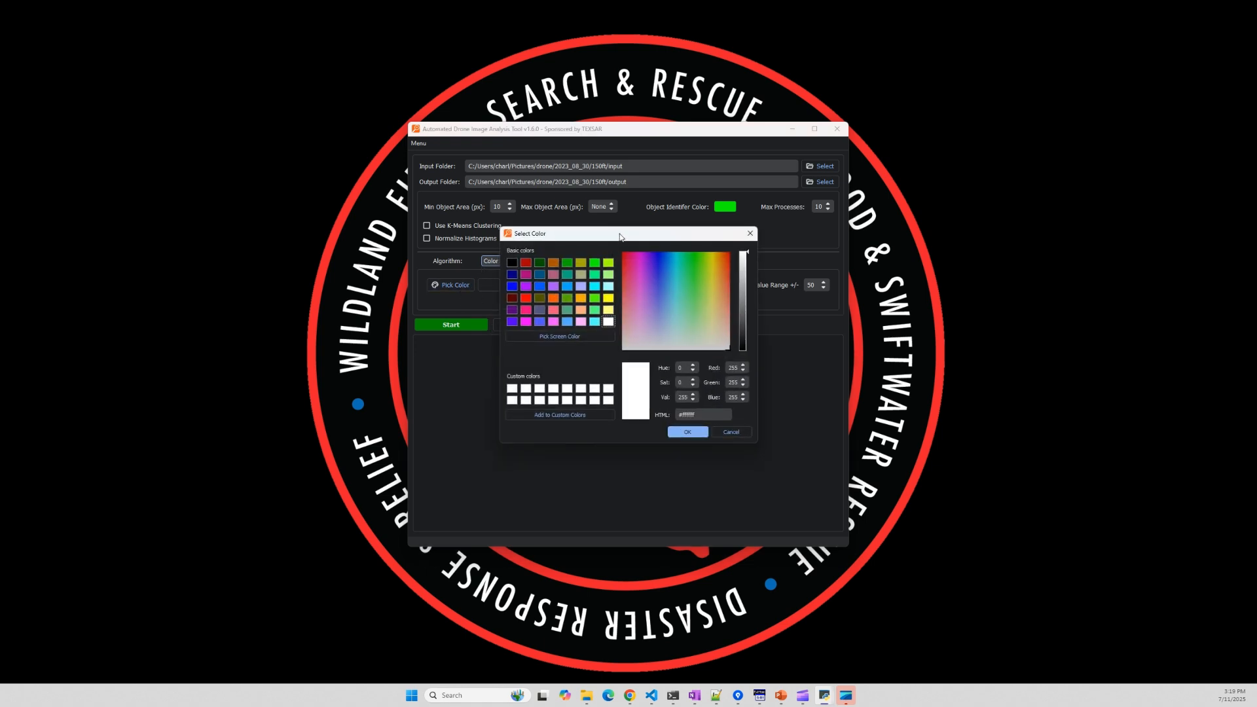
drag(620, 237, 637, 314)
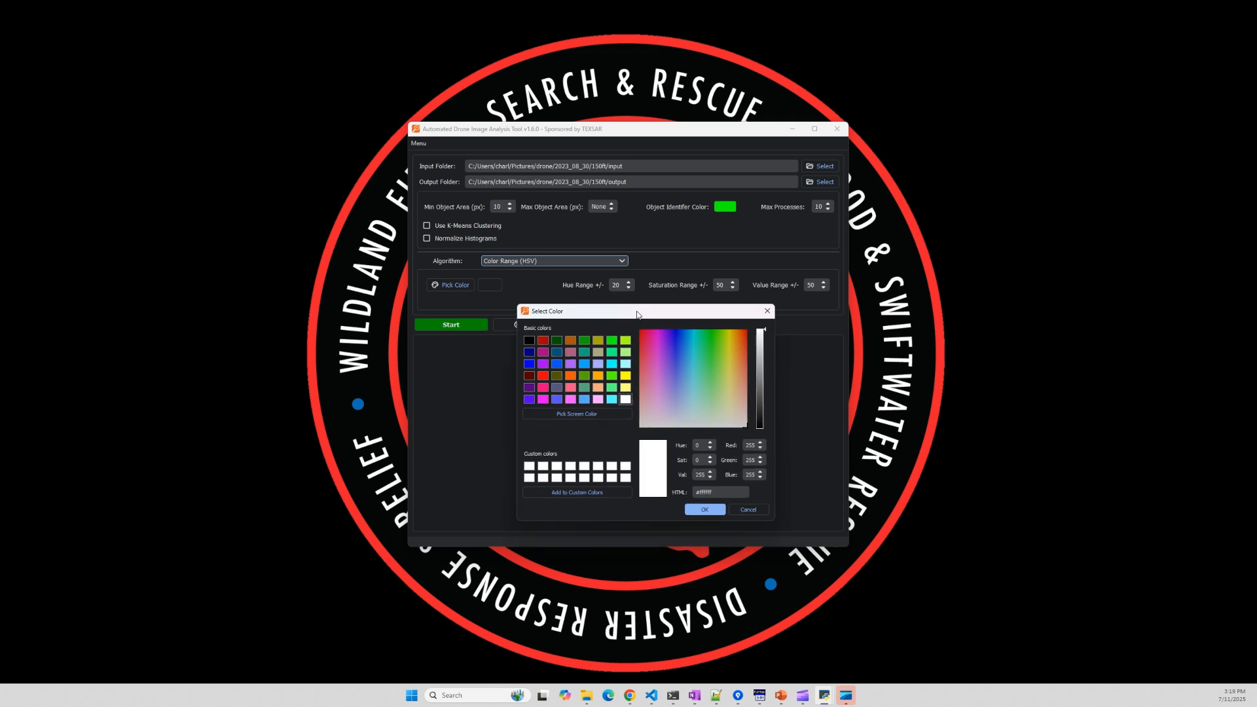
click(584, 365)
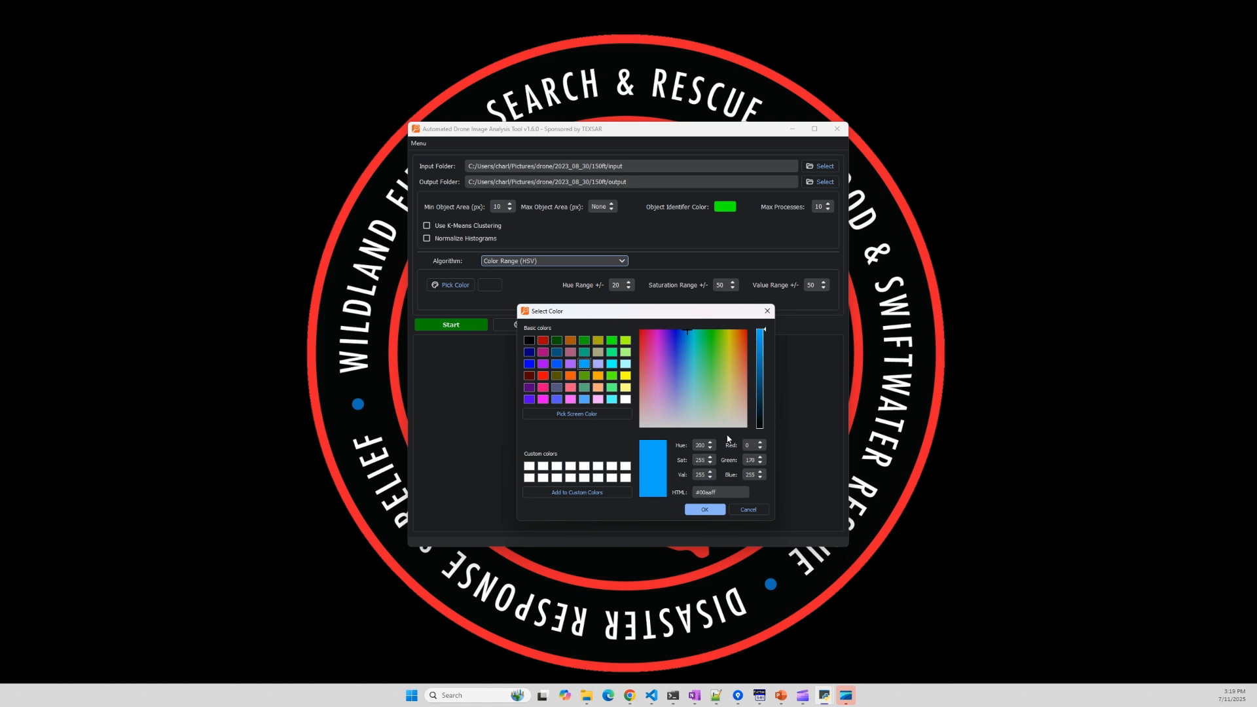
drag(640, 316, 675, 314)
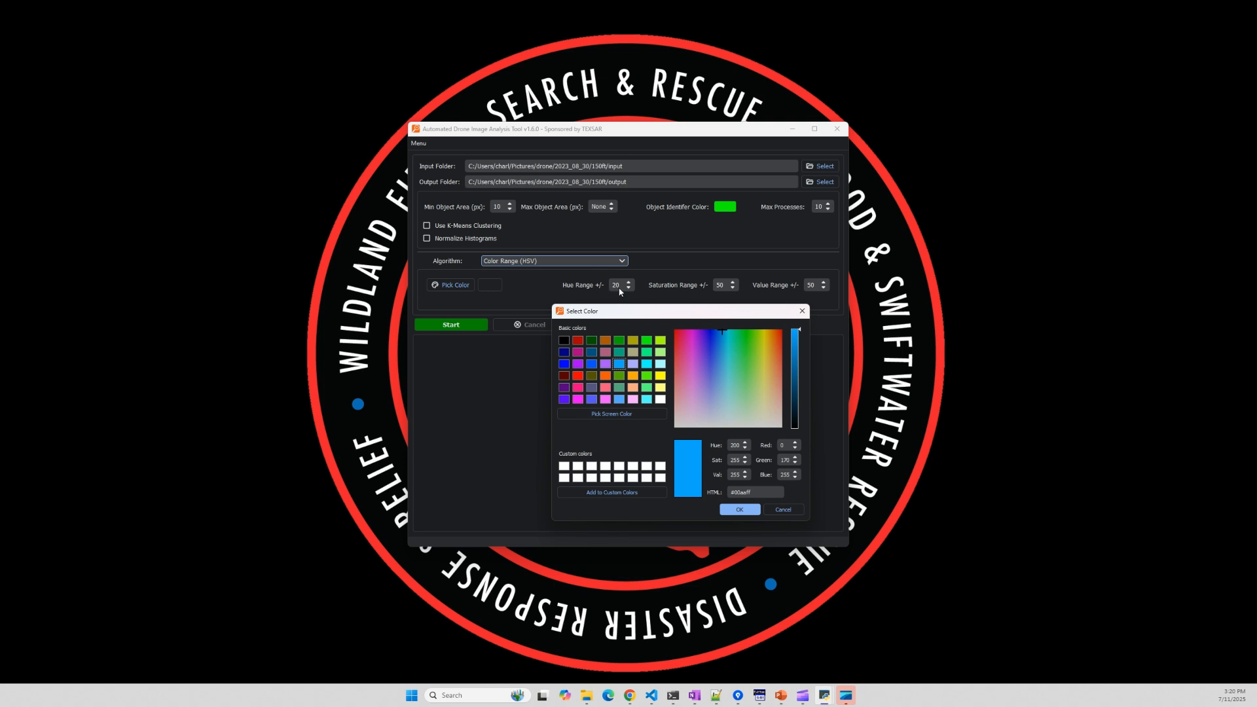
click(737, 512)
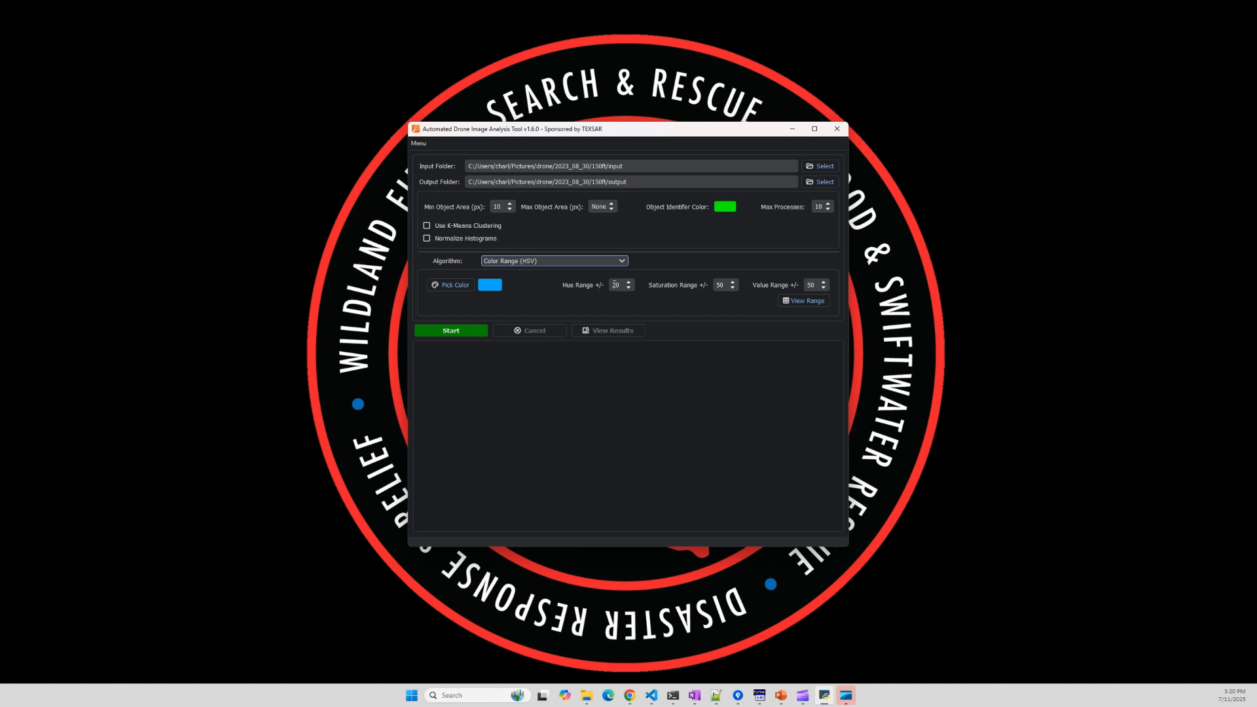
Step: Set the hue range to 40 and both the saturation and value ranges to 75
click(615, 286)
text(4)
click(722, 286)
key(BackSpace)
text(7)
click(807, 287)
text(75)
Step: Preview the selected color range, reduce the hue range to 30, and preview the range again
click(807, 302)
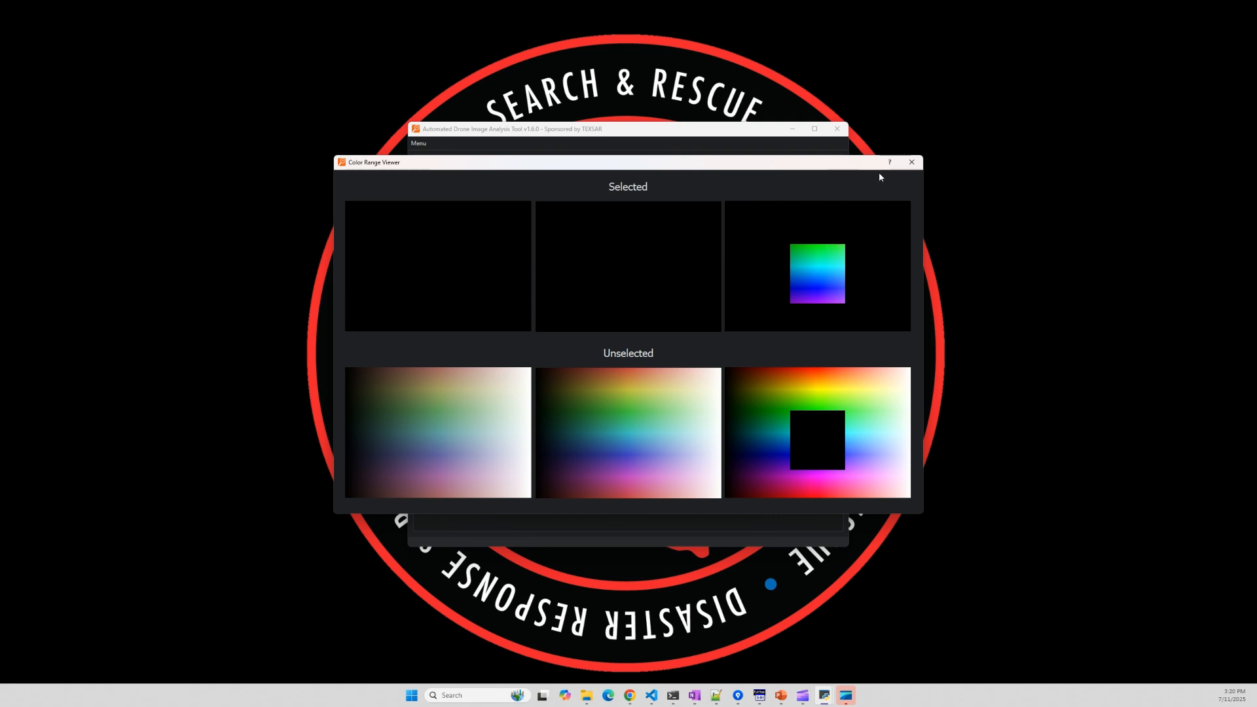
click(912, 162)
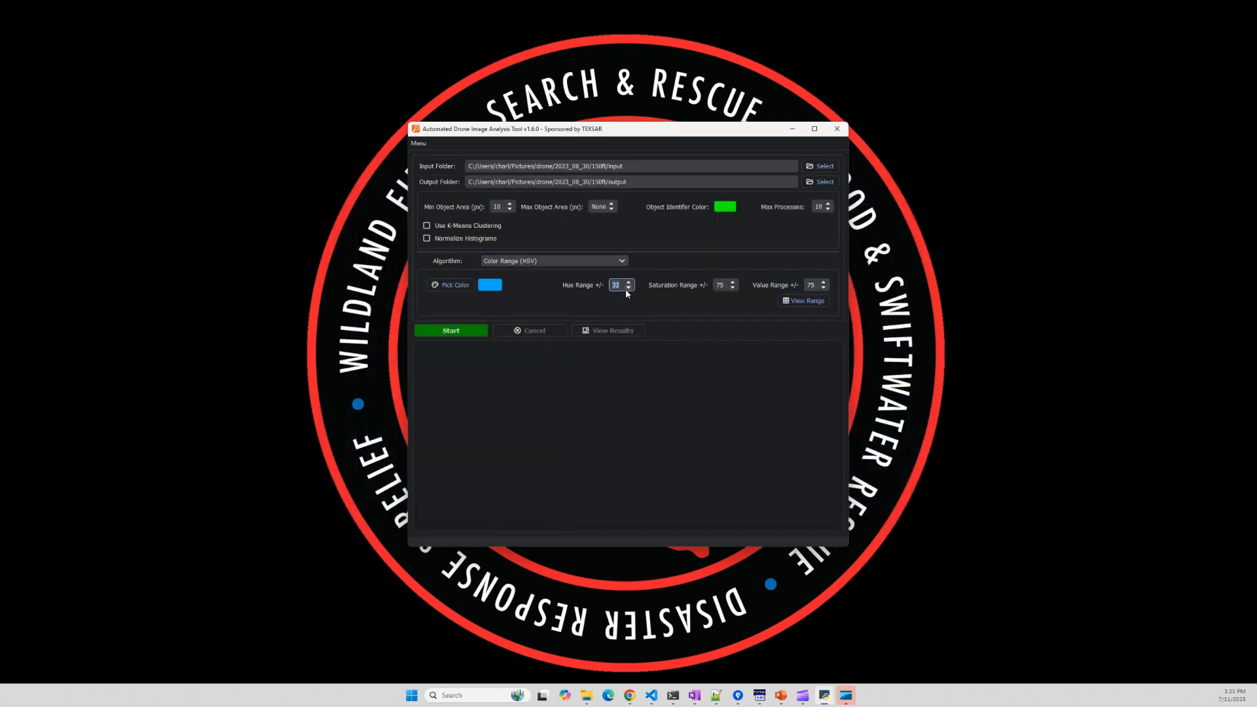
click(810, 303)
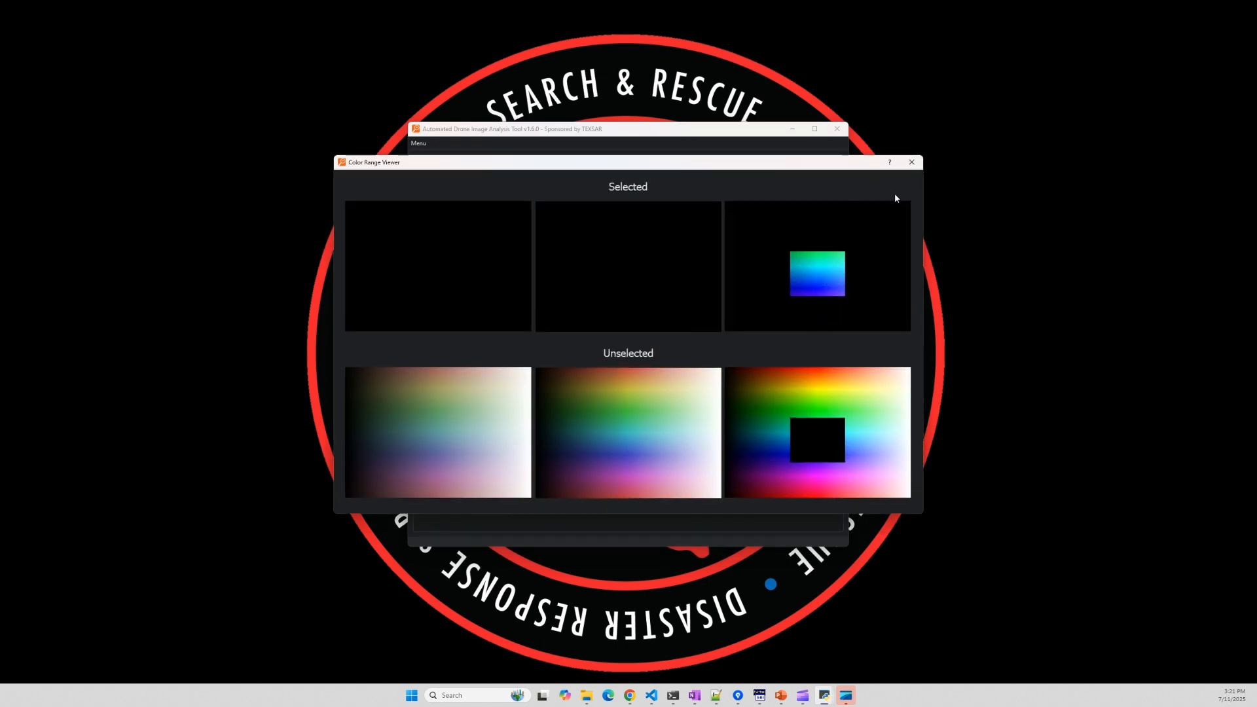
click(912, 163)
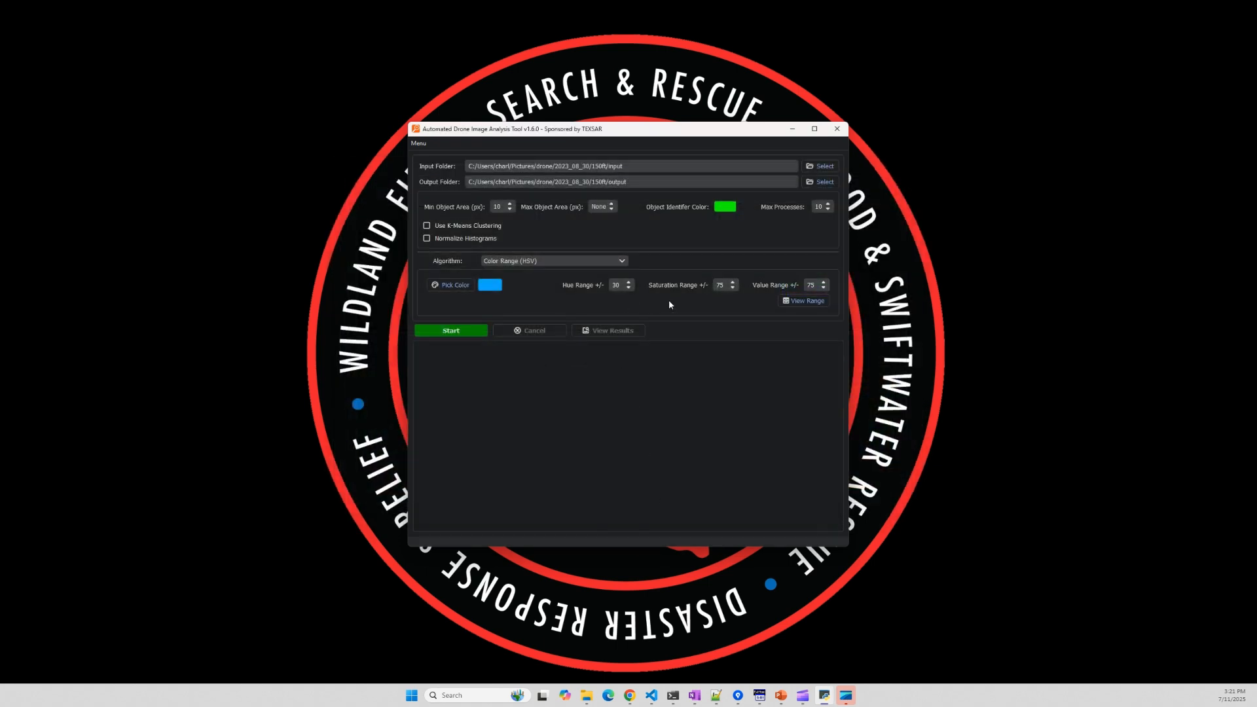
Step: Run the image analysis on the input folder and open its results
click(466, 334)
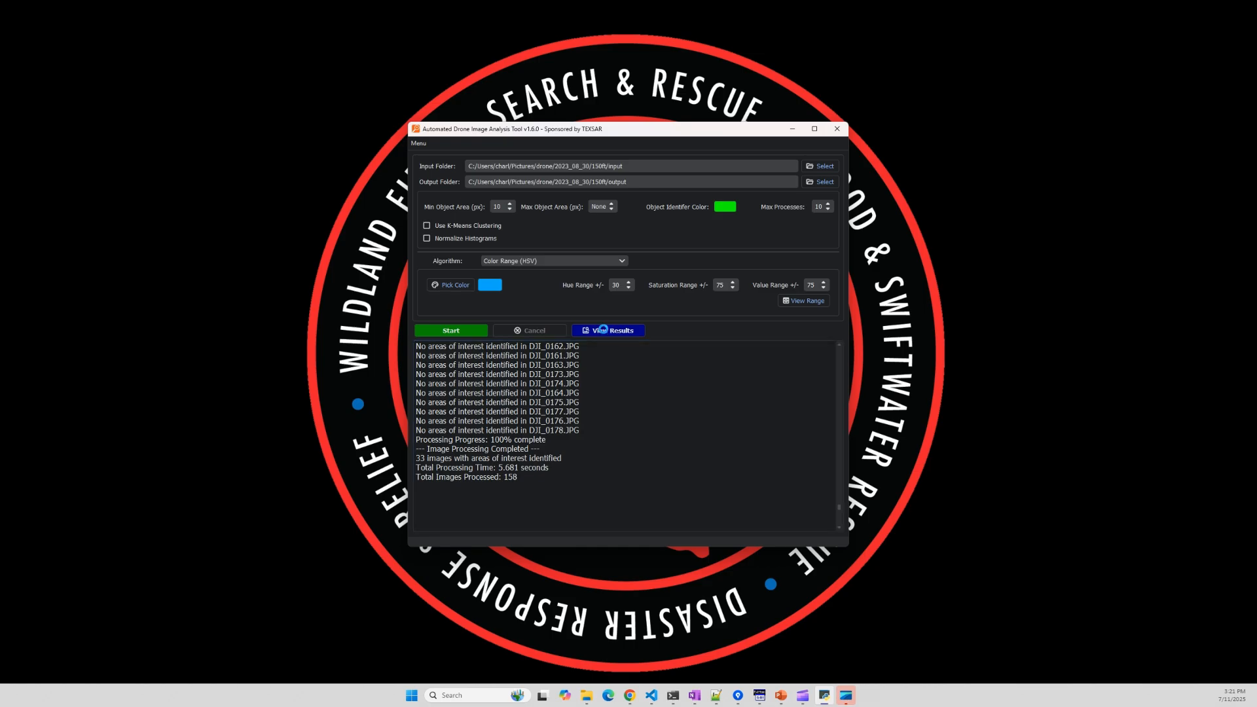
click(605, 331)
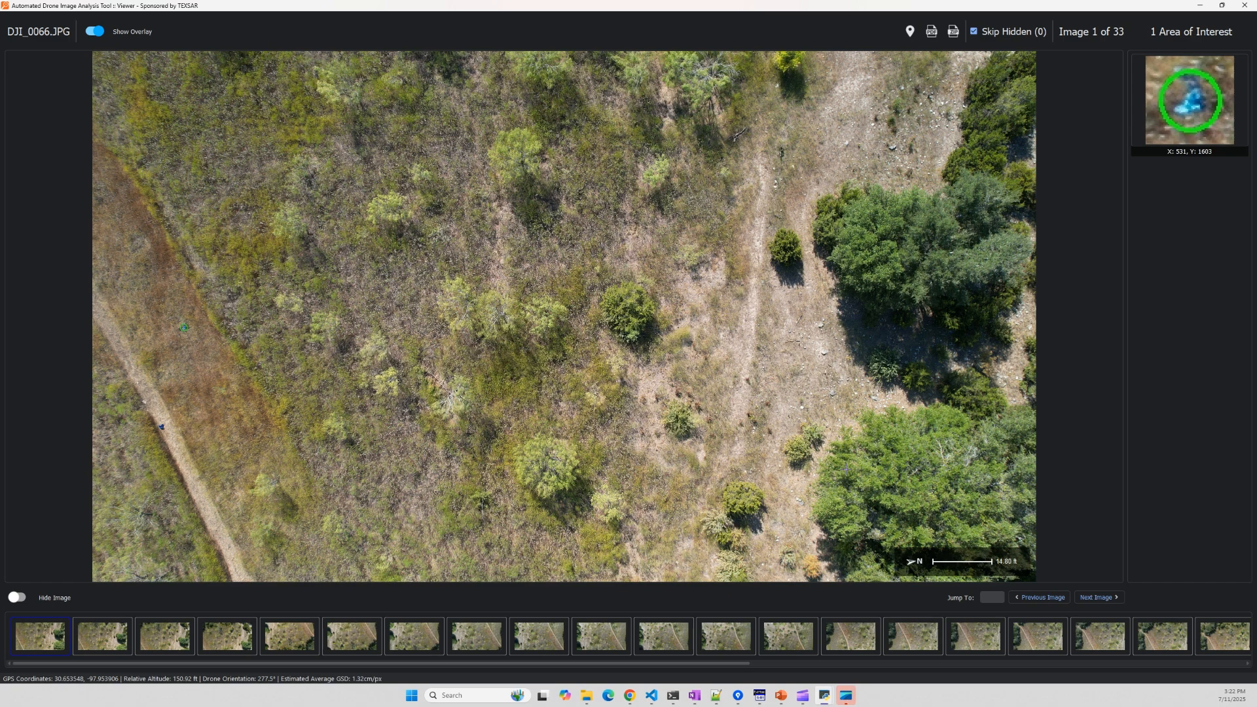
Step: Inspect the circled area of interest in DJI_0066.JPG up close, and close the results viewer
scroll(158, 330, up, 10)
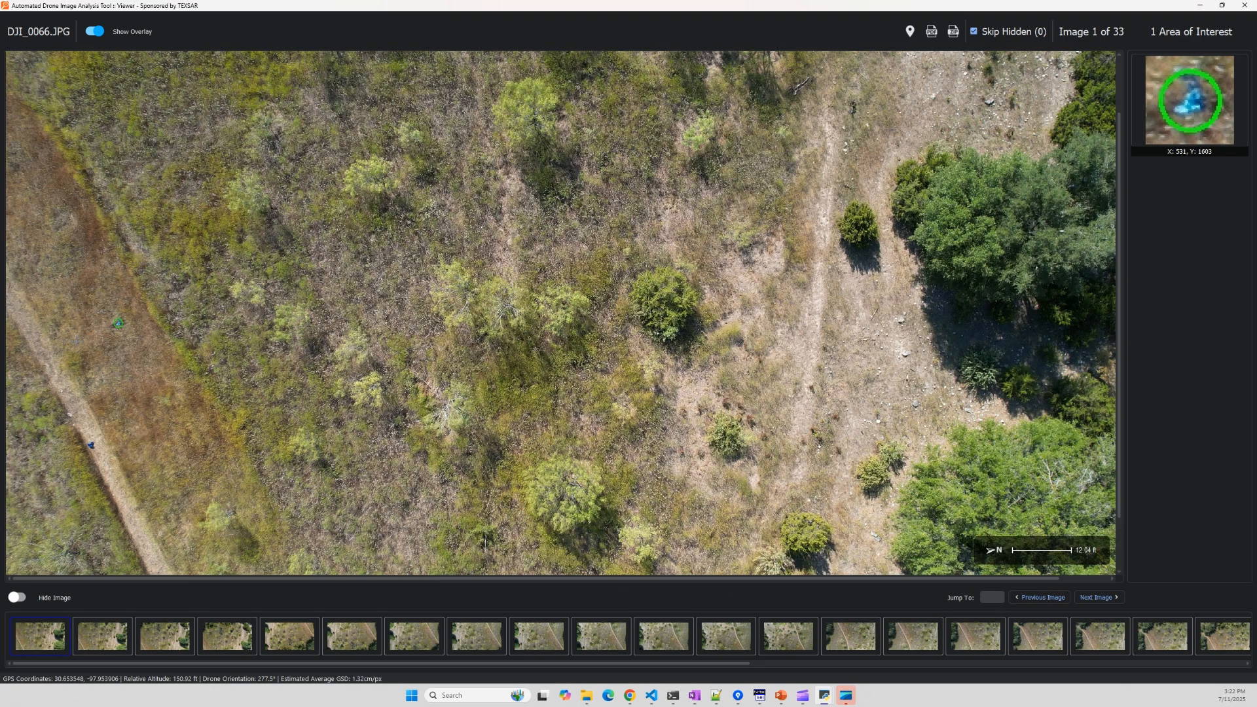
scroll(254, 289, up, 5)
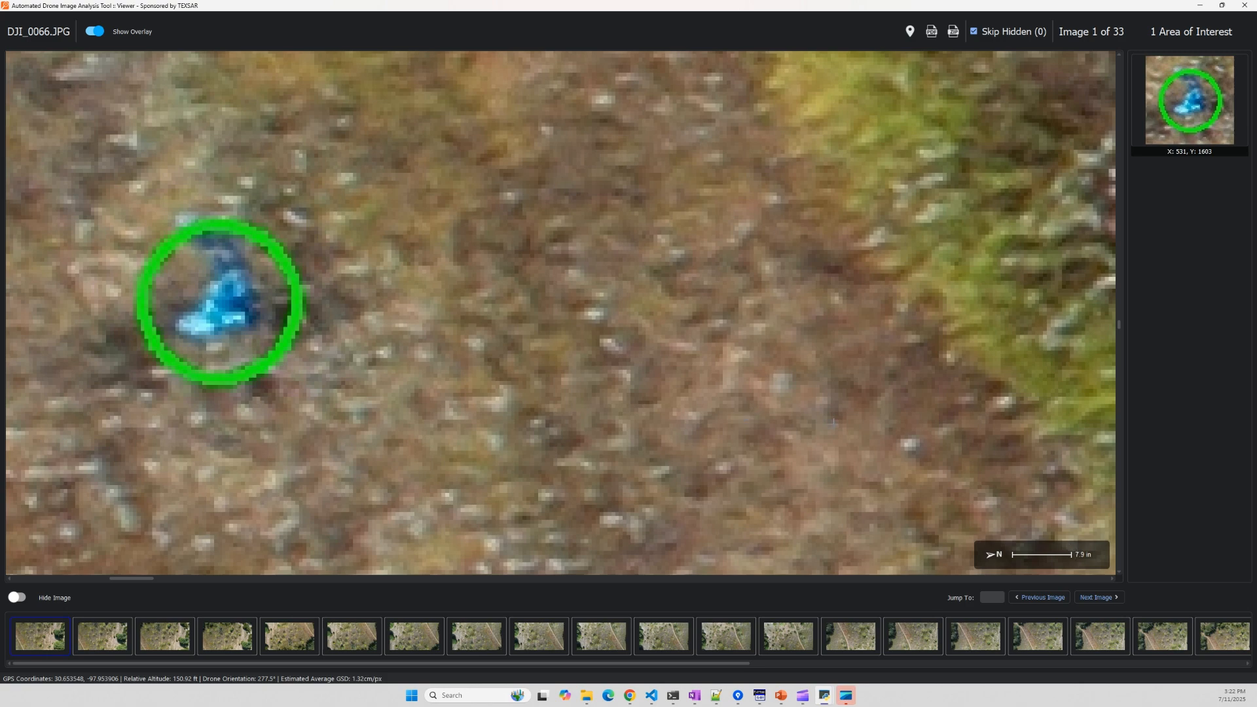
scroll(832, 423, down, 4)
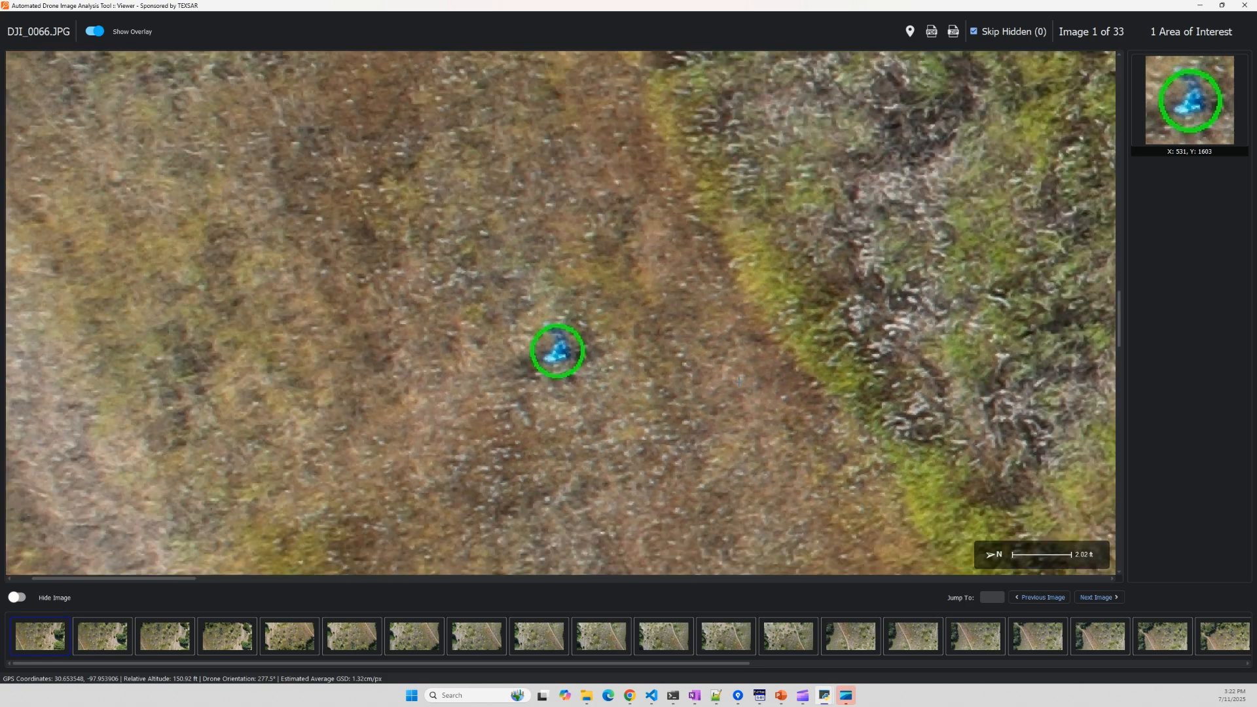
scroll(739, 382, down, 2)
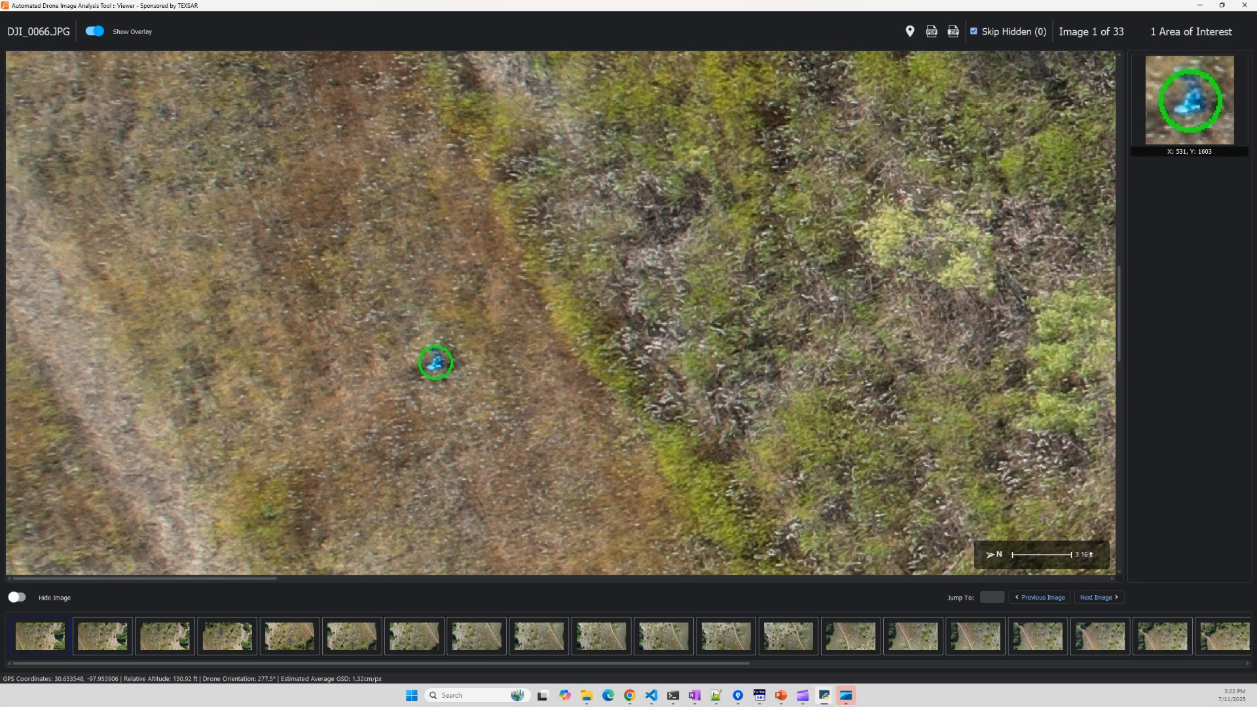
click(1244, 5)
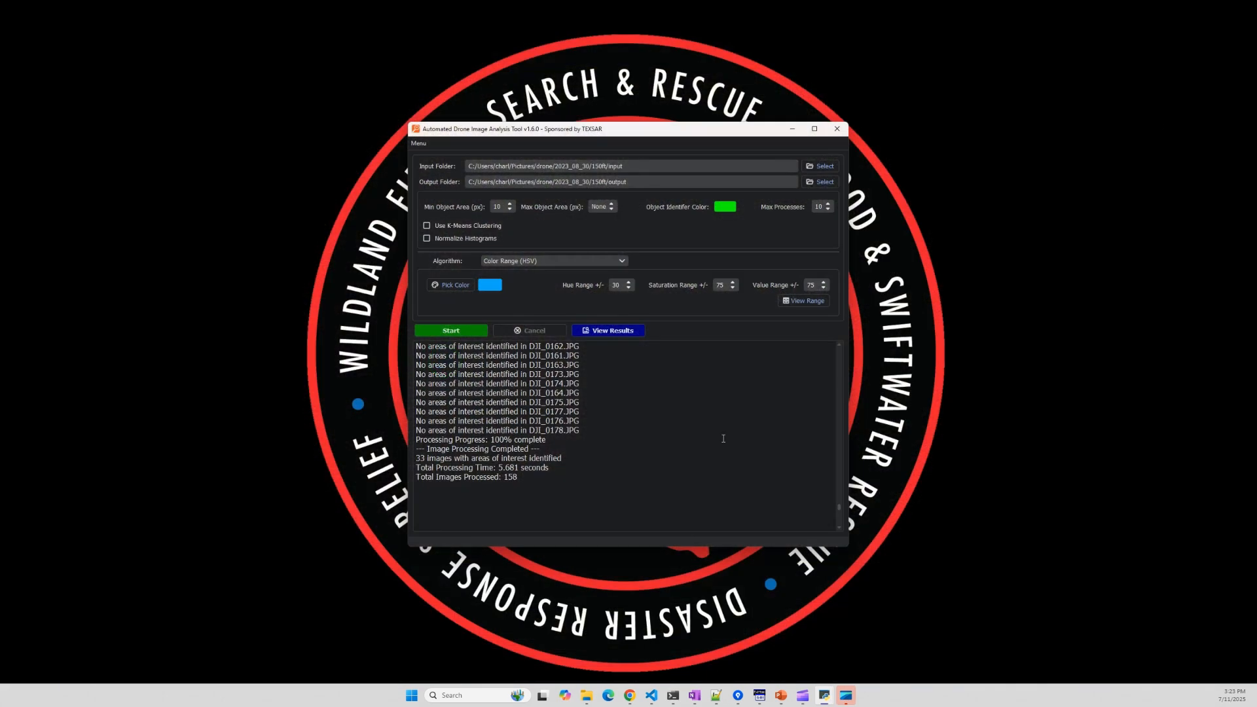
Step: Open the preferences and check the available distance units without changing the setting
click(428, 146)
click(437, 176)
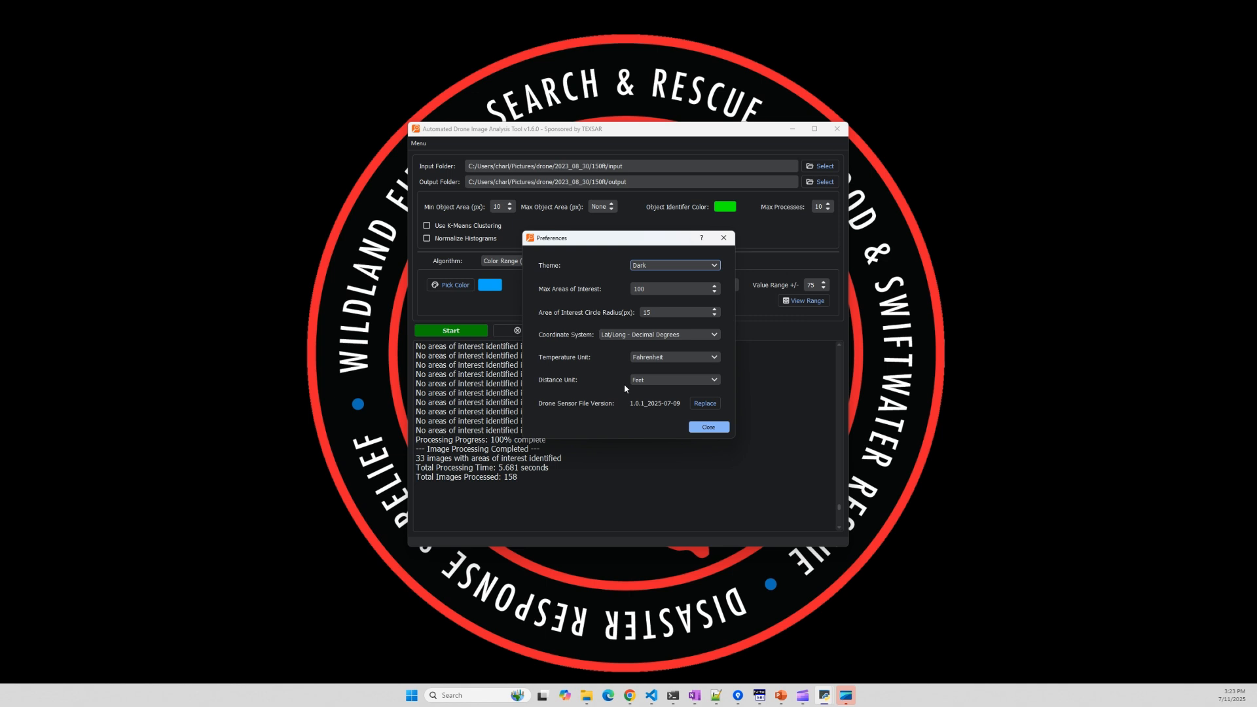
click(661, 380)
click(583, 364)
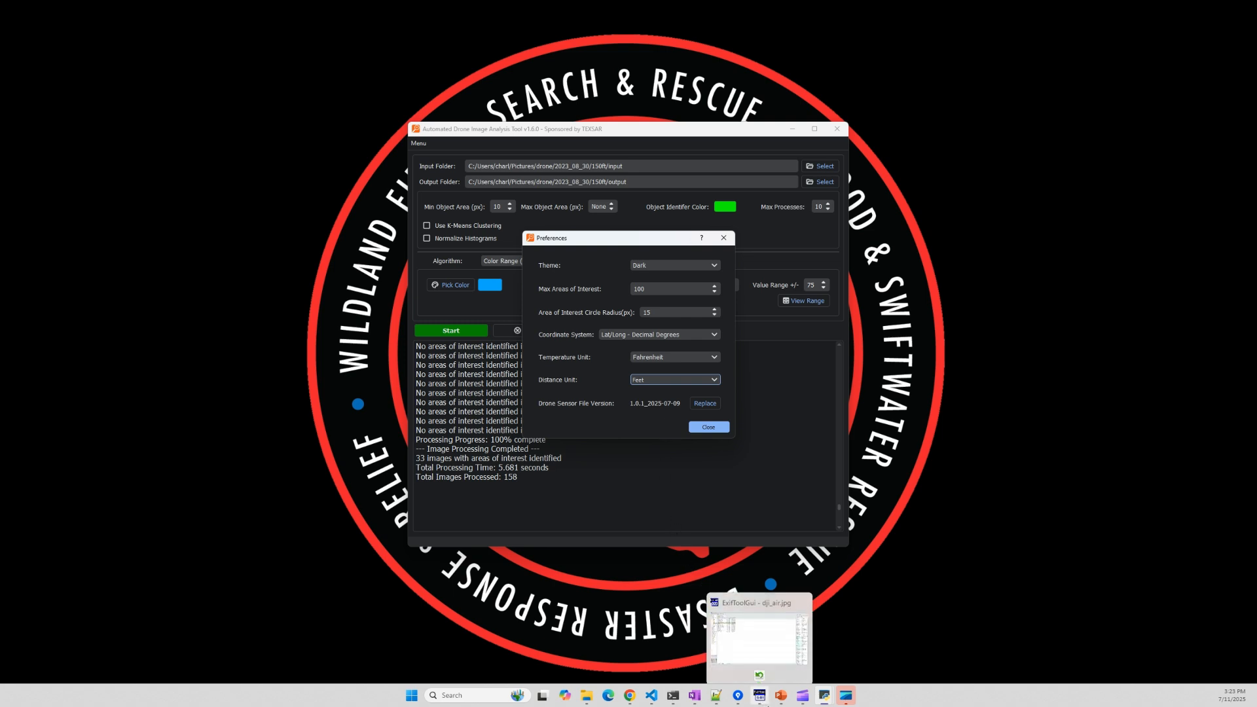
Step: Switch to ExifToolGUI and examine the metadata of dji_air.jpg down to its creation date
click(759, 696)
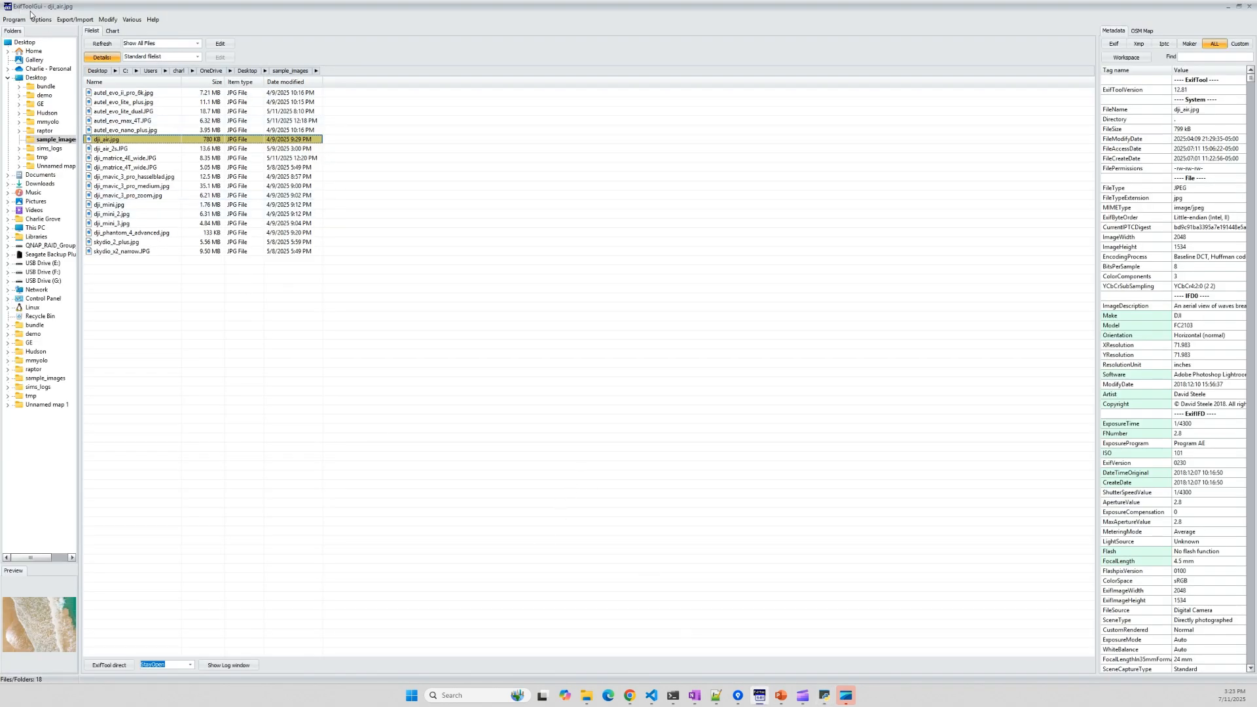
scroll(1174, 359, down, 1)
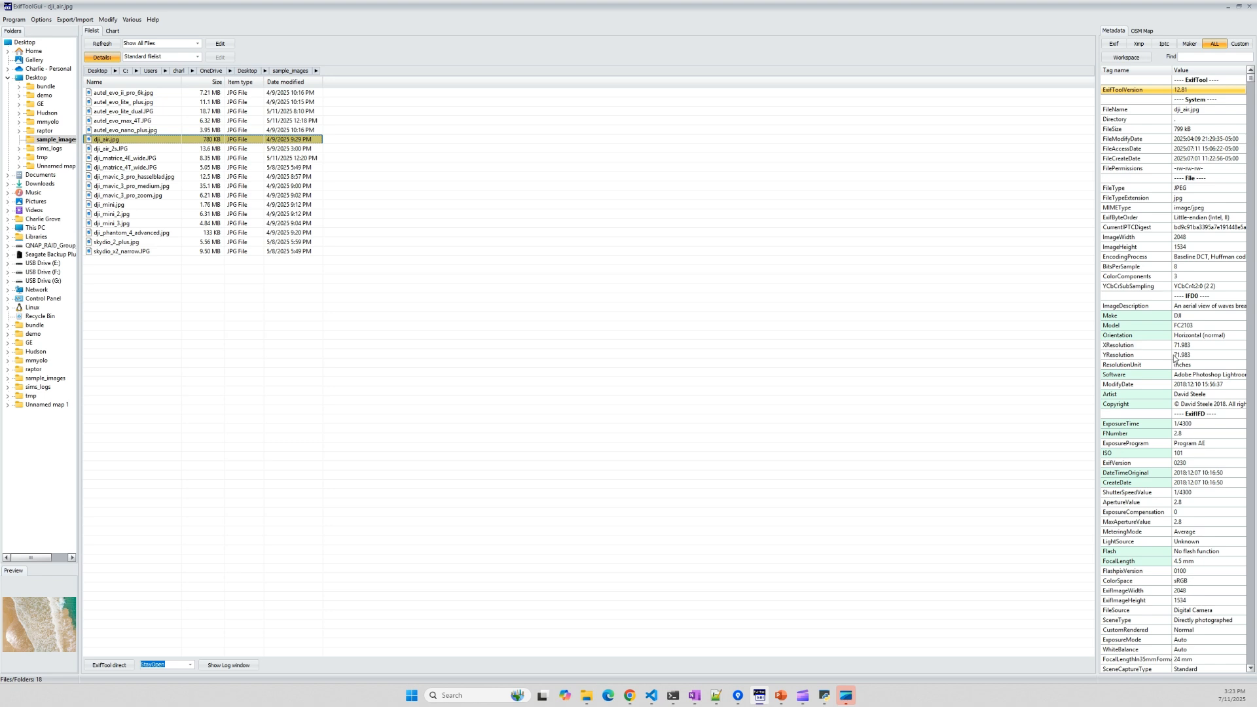
scroll(1175, 359, down, 6)
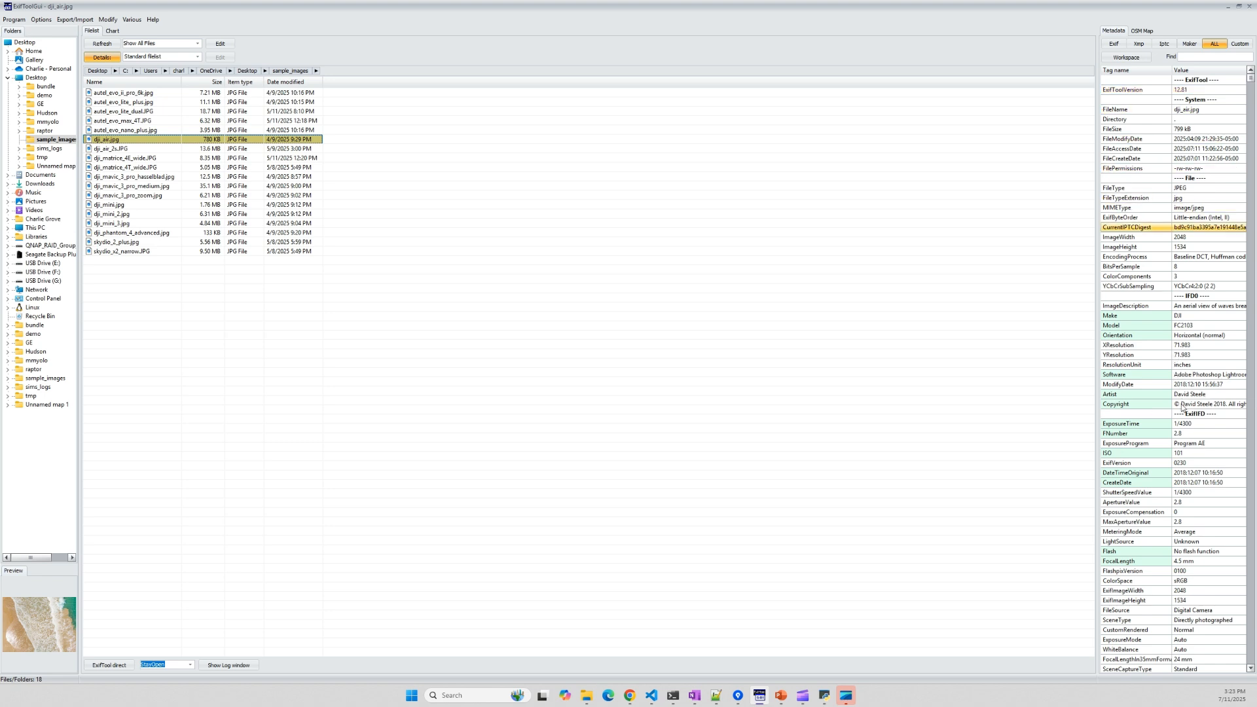
scroll(1182, 408, down, 8)
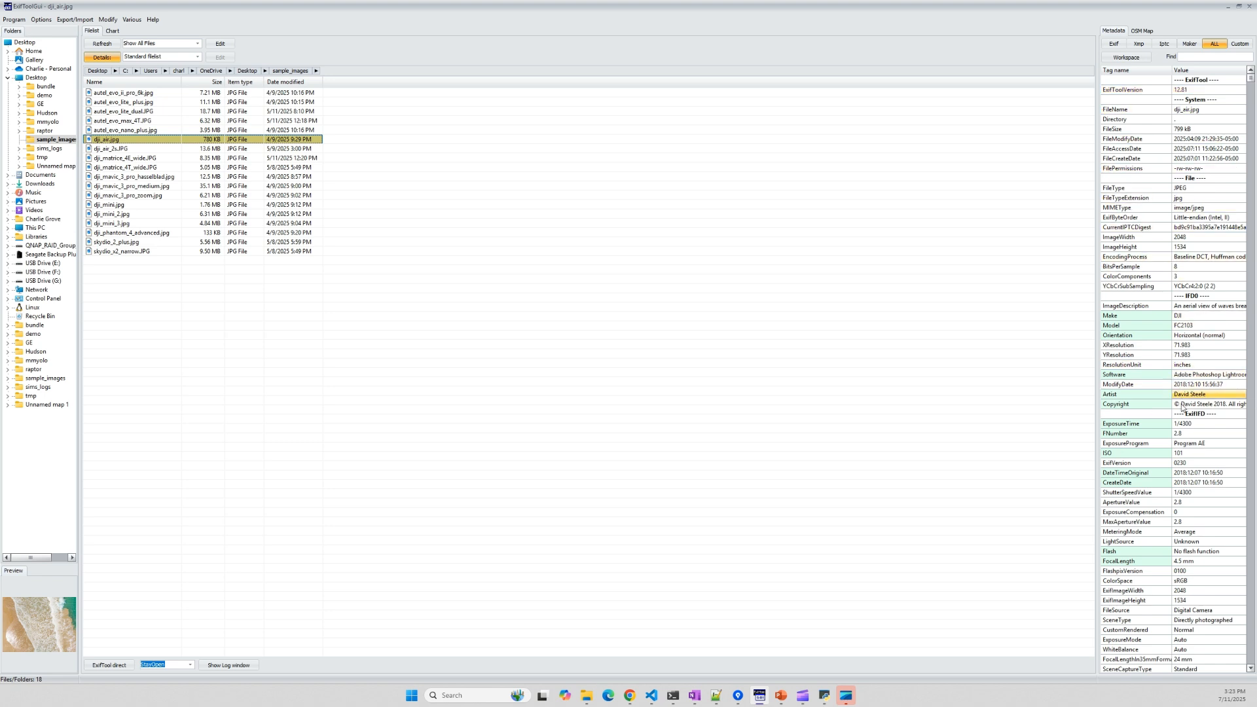
scroll(1183, 408, down, 8)
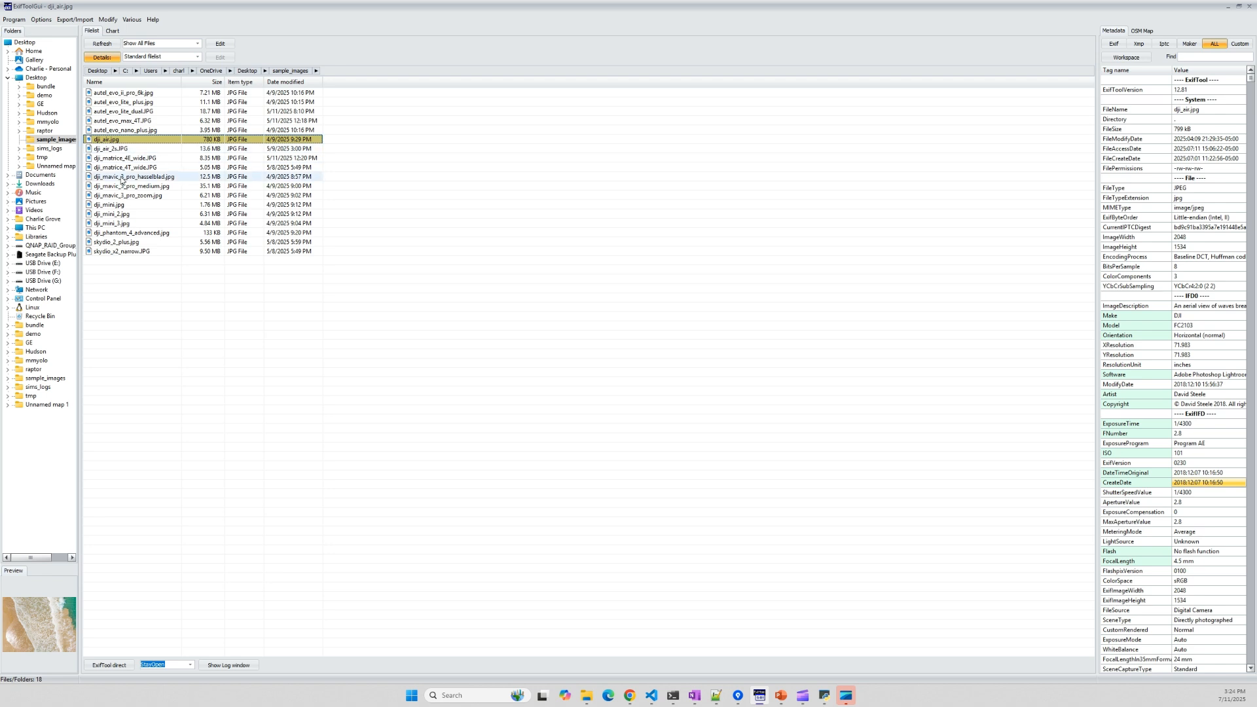
Step: Show the metadata of dji_matrice_4T_wide.JPG and select its camera Model tag
click(134, 150)
click(136, 167)
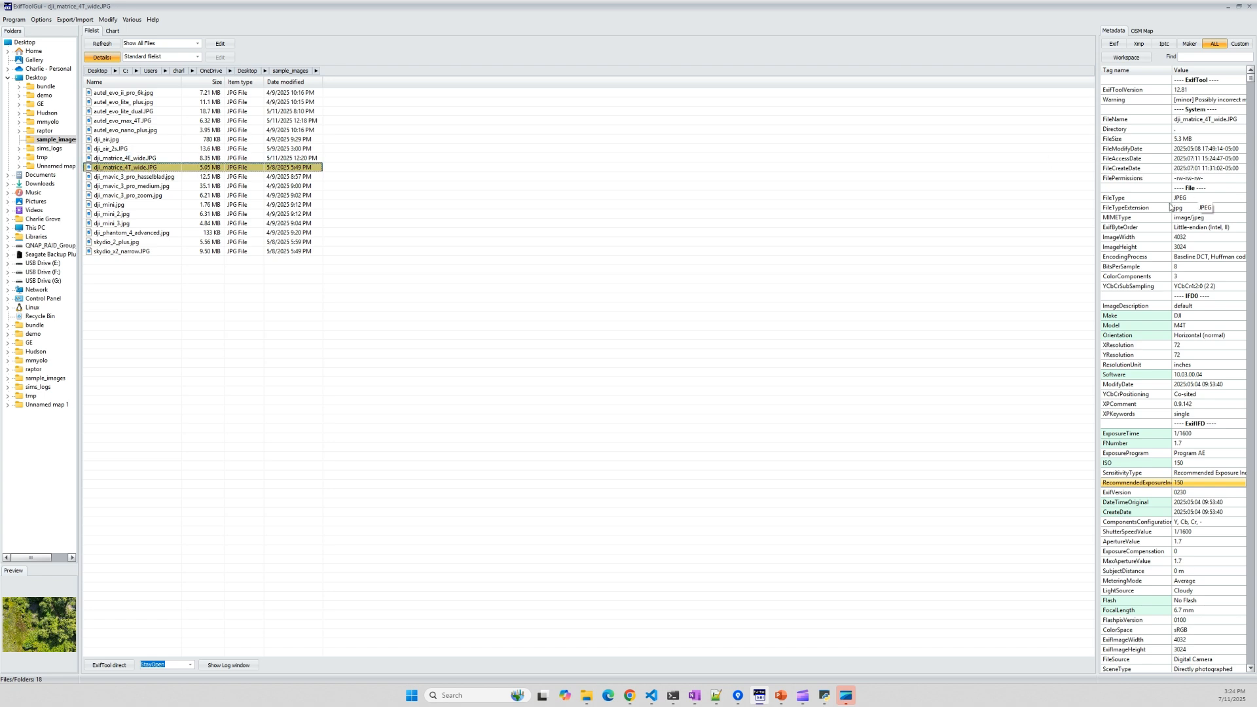
click(1196, 325)
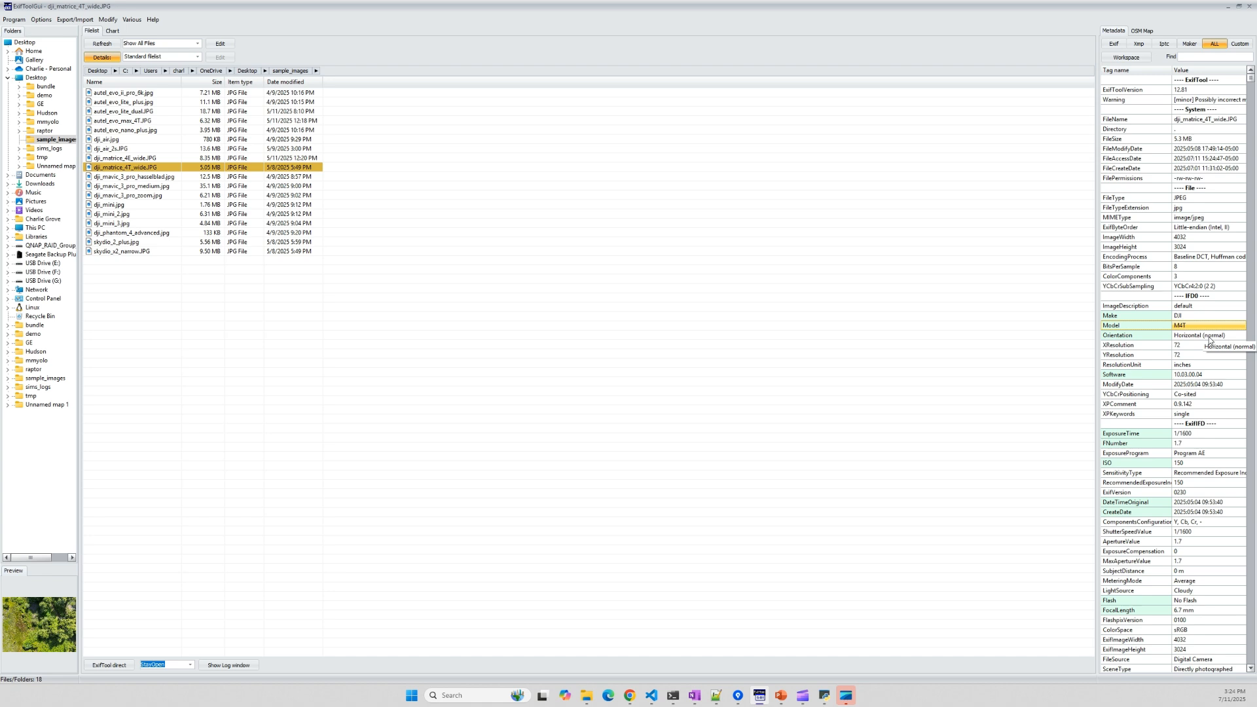
Step: Examine the Matrice 4T image's metadata from the camera tags through GPS to the XMP tags, and minimize ExifToolGUI
key(Down)
key(Down)
key(Down)
key(Down)
key(Down)
key(Down)
key(Down)
key(Down)
key(Down)
key(Down)
key(Down)
key(Down)
key(Down)
key(Down)
key(Down)
key(Down)
key(Down)
key(Down)
key(Down)
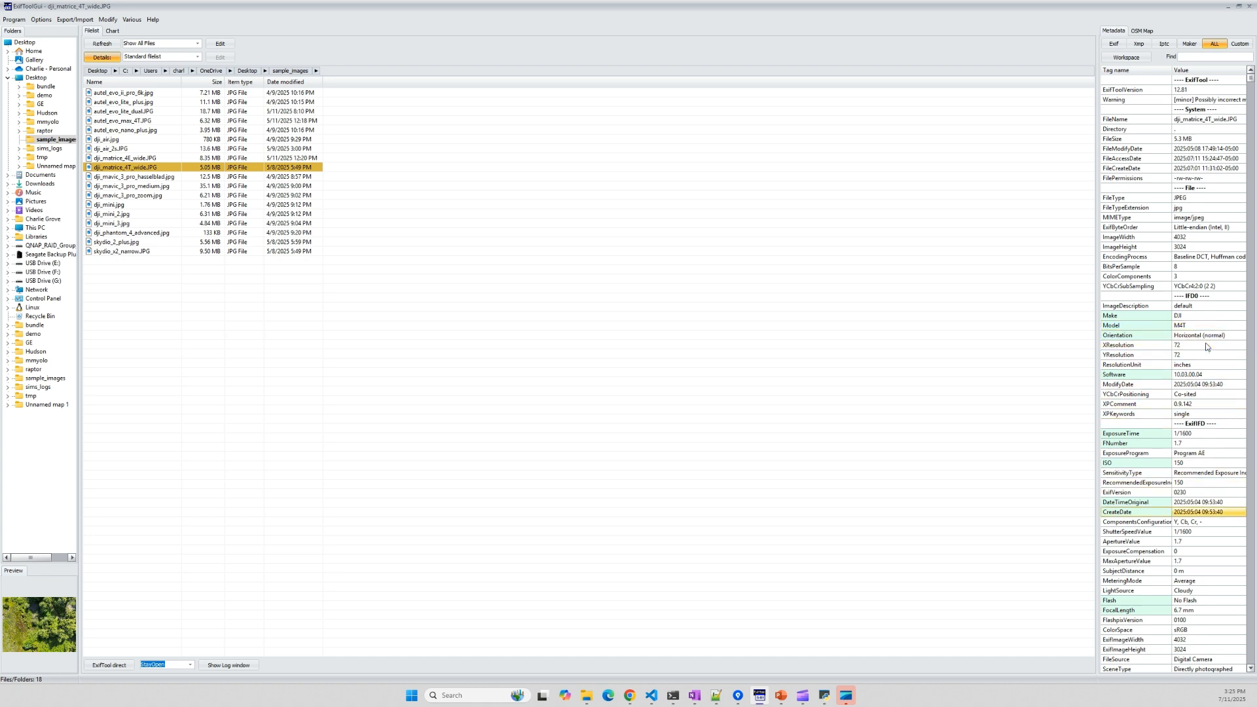
key(Down)
key(Down)
key(Down)
key(Down)
key(Down)
key(Down)
key(Down)
key(Down)
key(Down)
key(Down)
key(Down)
key(Down)
key(Down)
key(Down)
key(Down)
key(Down)
key(Down)
key(Down)
key(Down)
key(Down)
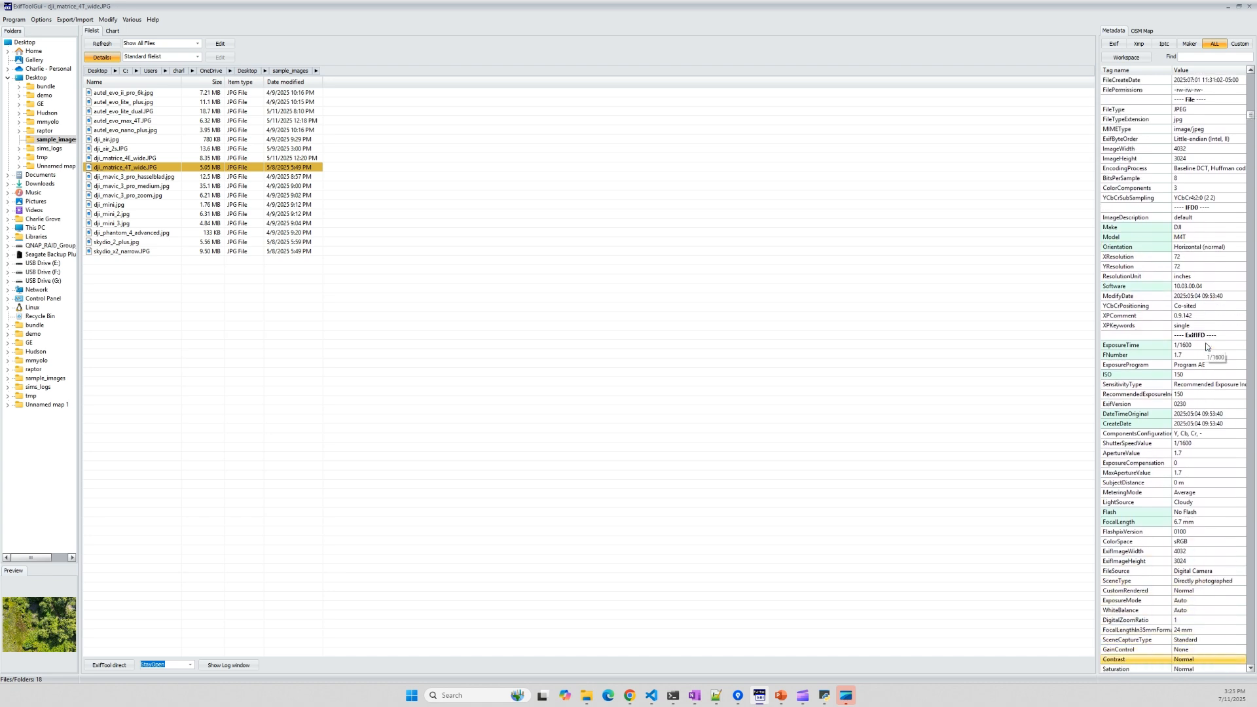
key(Down)
key(Down)
key(Down)
key(Down)
key(Down)
key(Down)
key(Down)
key(Down)
key(Down)
key(Down)
key(Down)
key(Down)
key(Down)
key(Down)
key(Down)
key(Down)
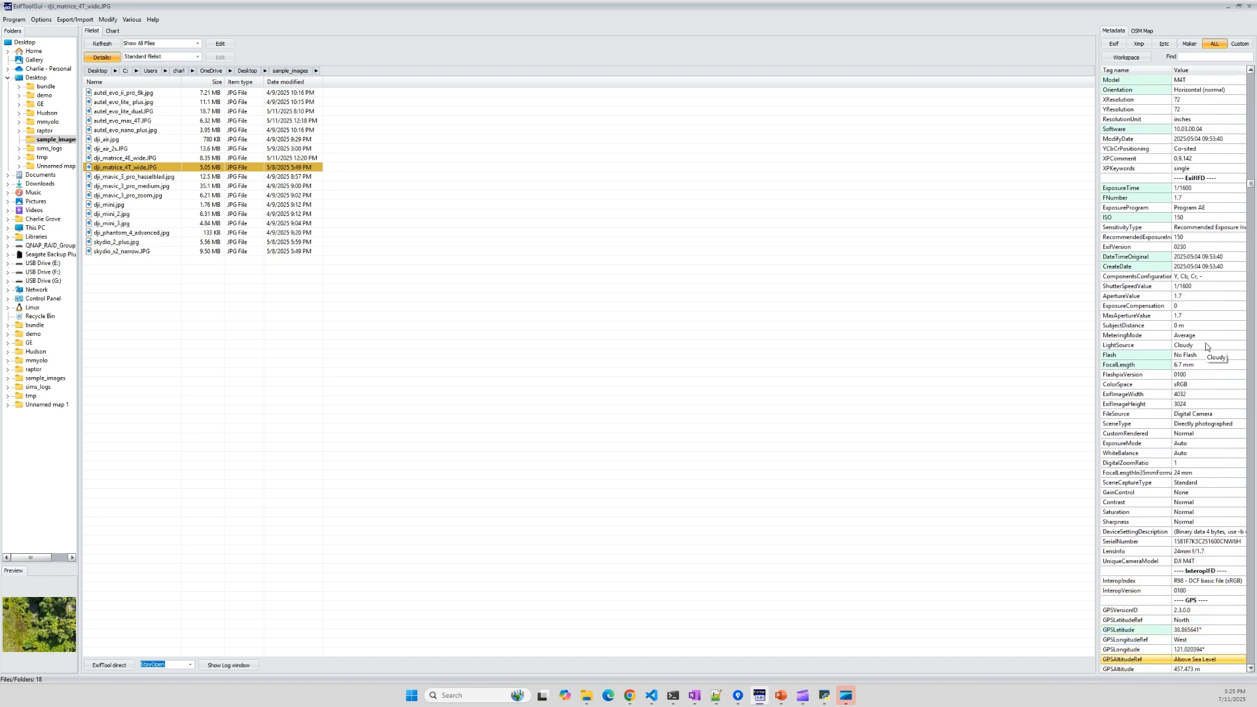
key(Down)
key(Down)
key(Down)
key(Down)
key(Down)
key(Down)
key(Down)
key(Down)
key(Down)
key(Down)
key(Down)
key(Down)
key(Down)
key(Down)
key(Down)
key(Down)
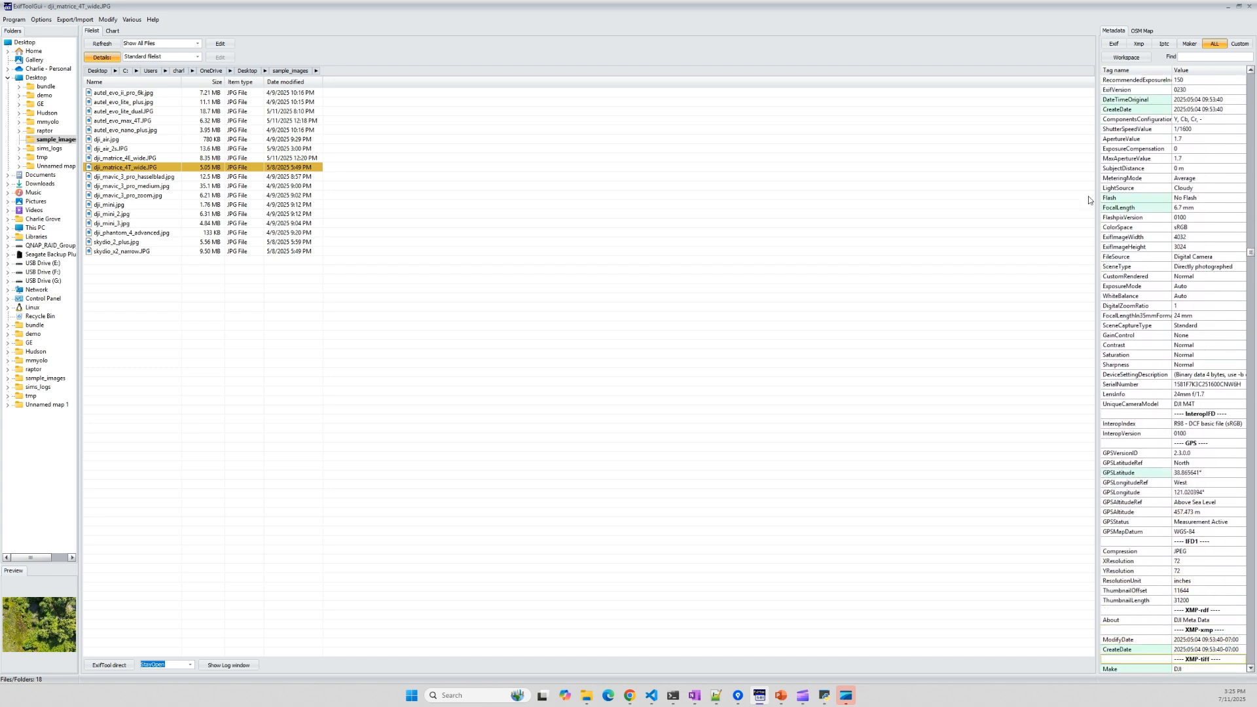
click(1227, 6)
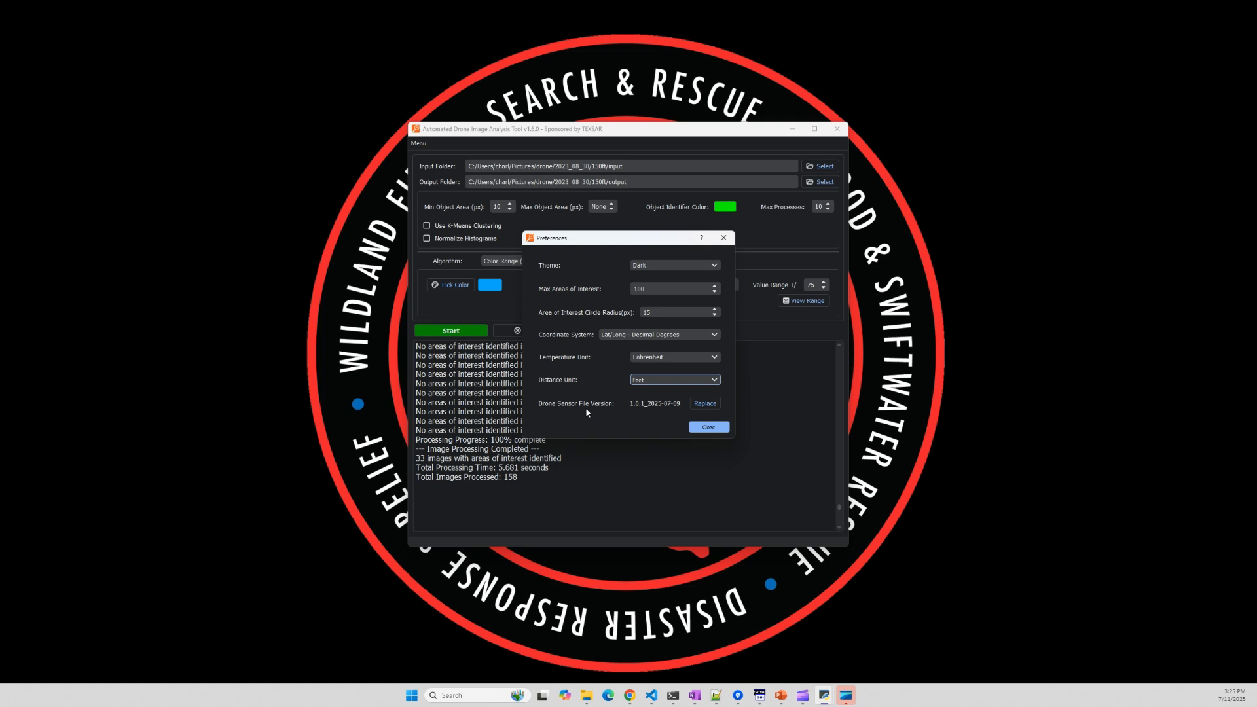
Step: Open the file selection for replacing the drone sensor file, cancel it without choosing a file, and close the preferences
click(709, 404)
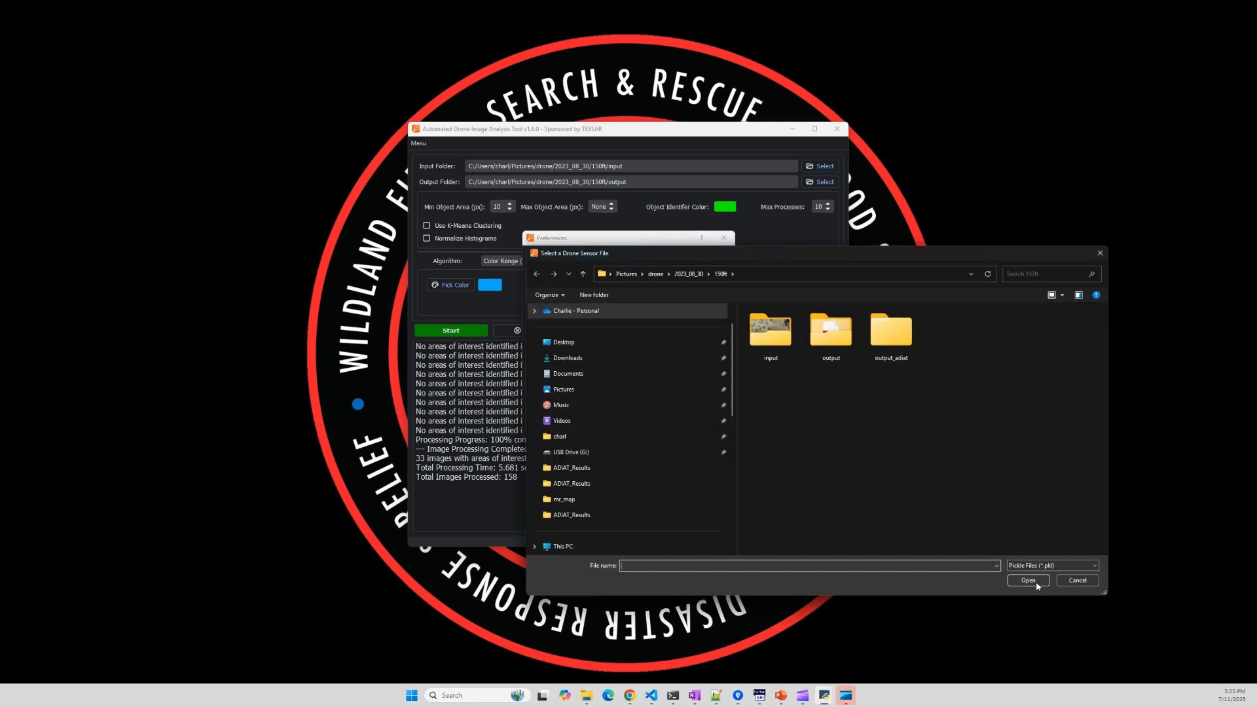
click(1078, 581)
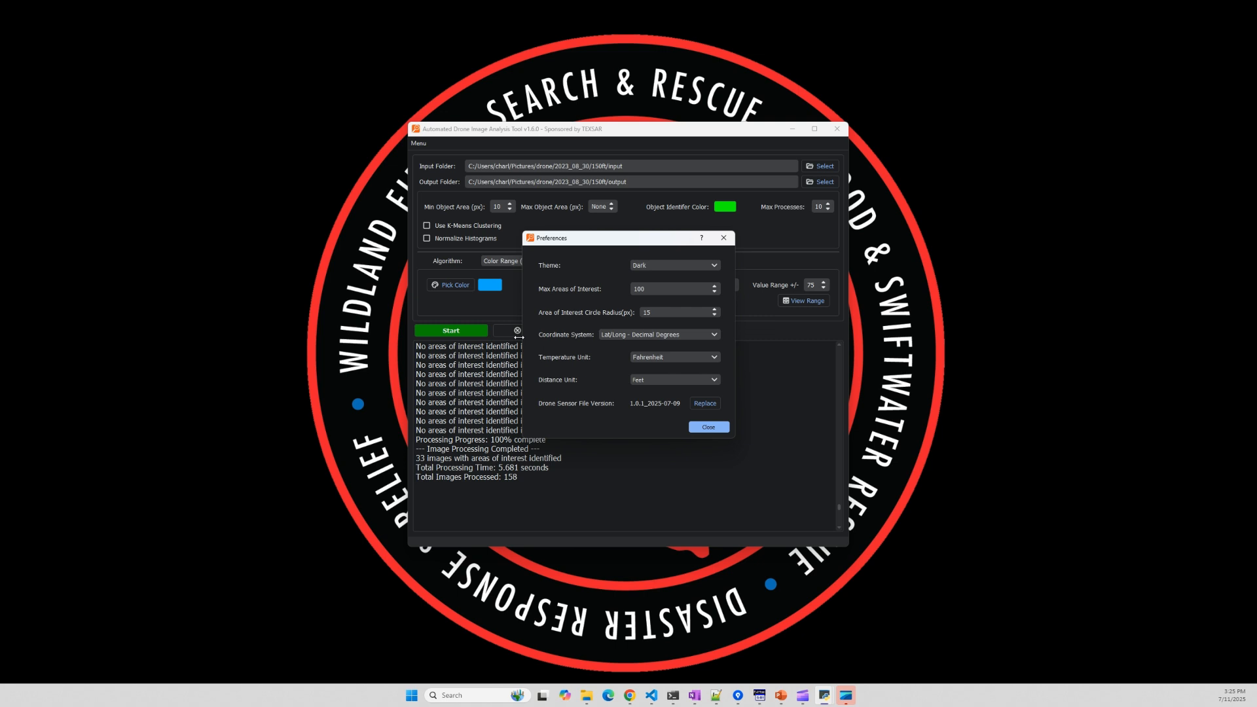
click(710, 427)
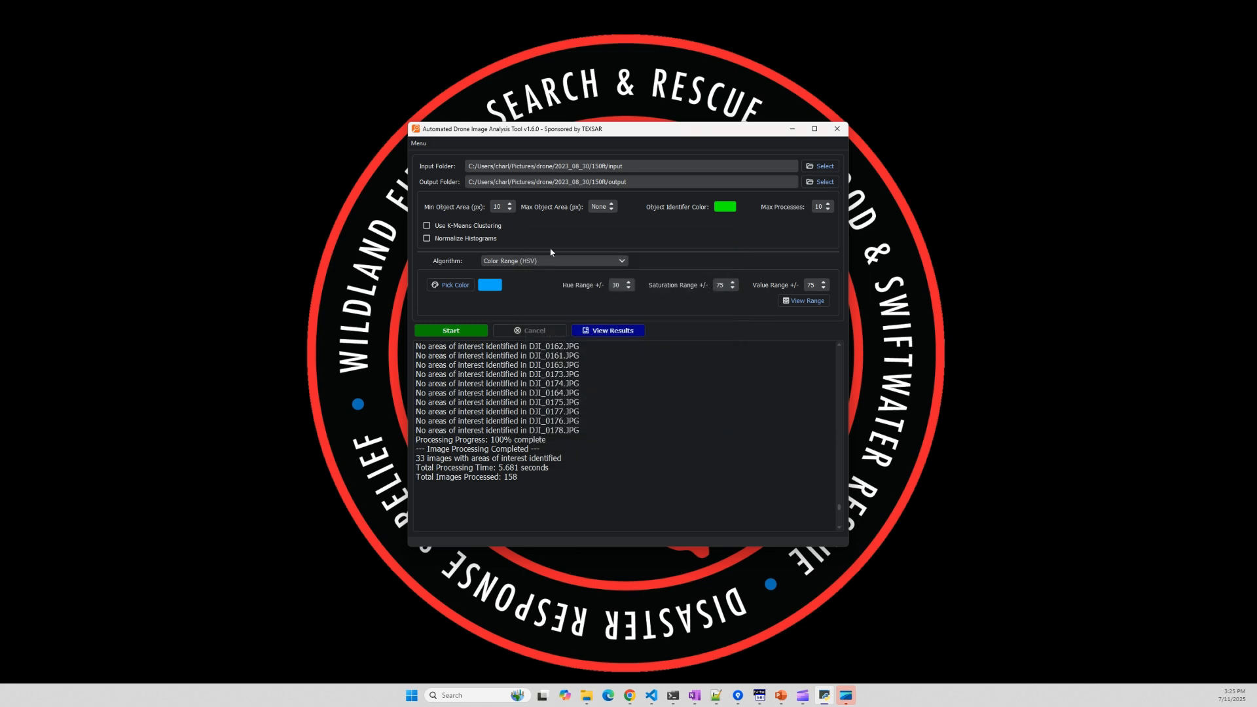
Step: Switch the detection algorithm to AI Person Detector and review its ONNX Runtime GPU requirements, closing the information afterward
click(576, 260)
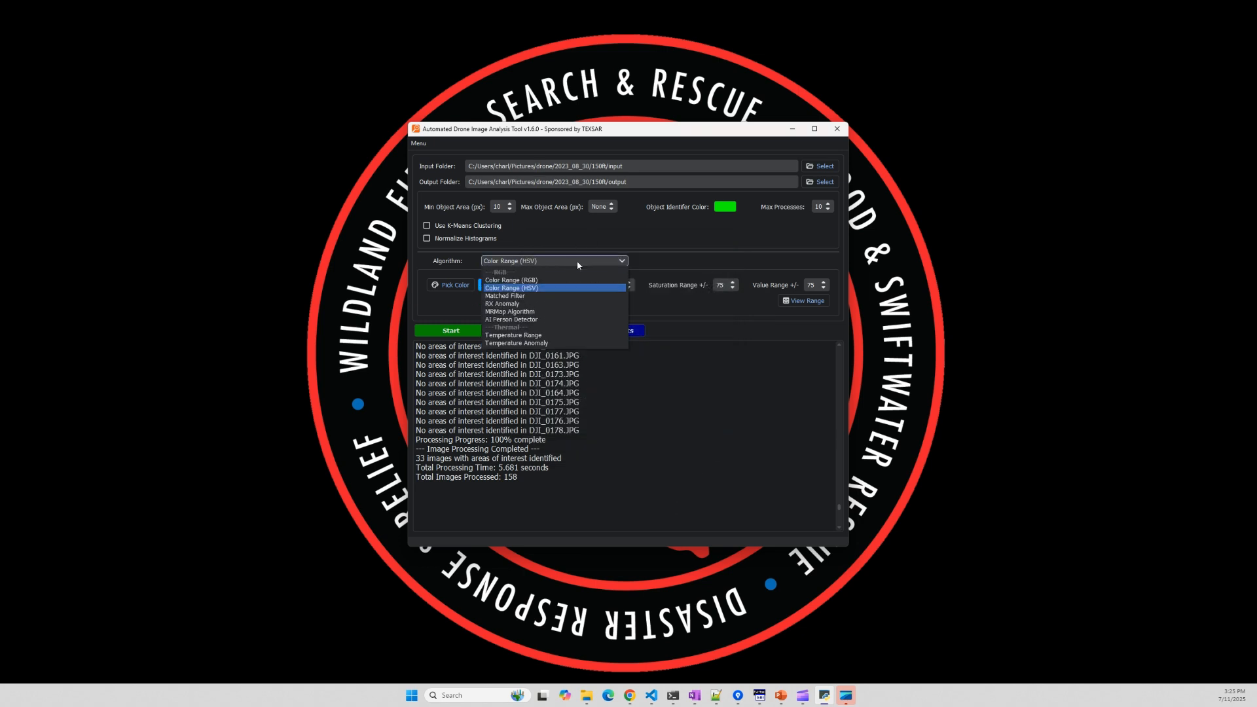
click(578, 319)
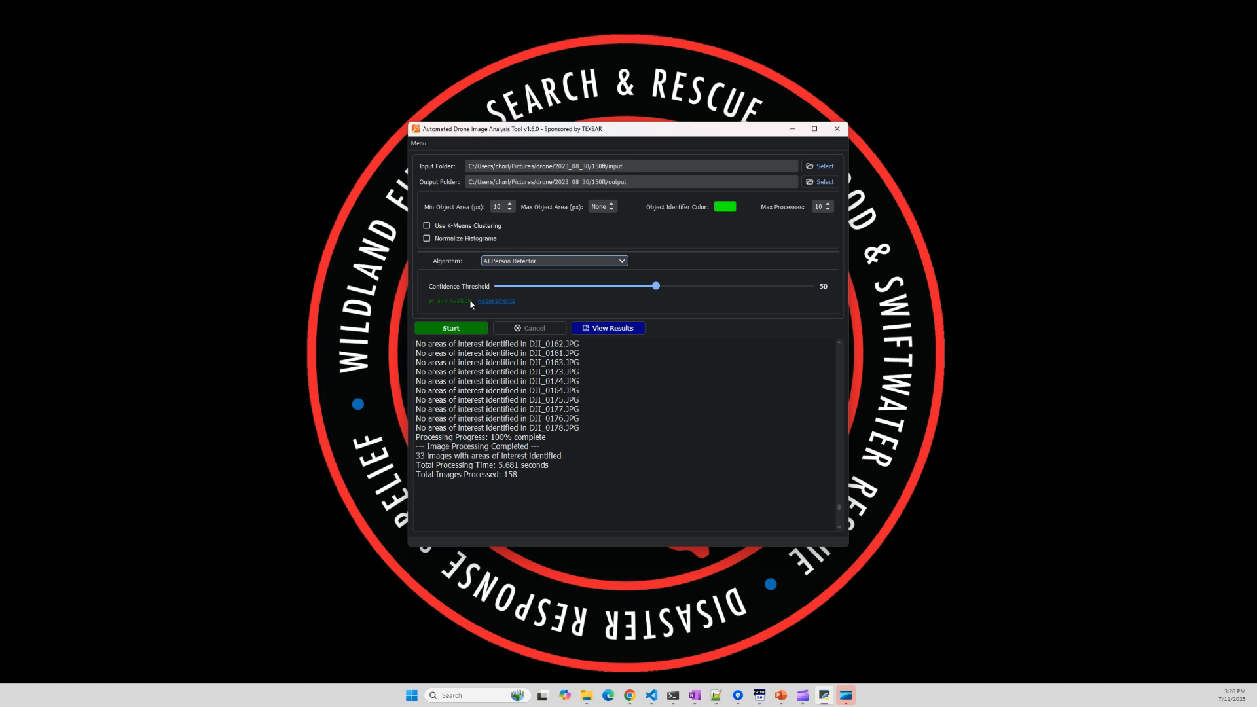
click(504, 301)
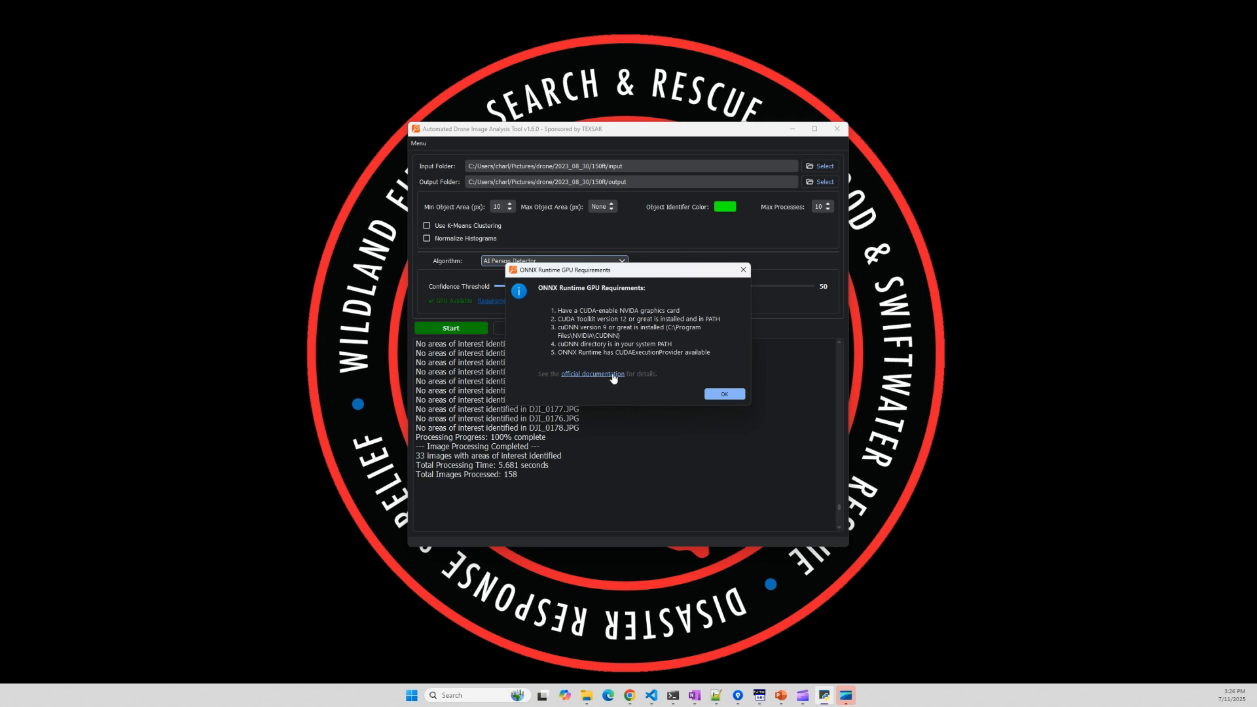
click(725, 397)
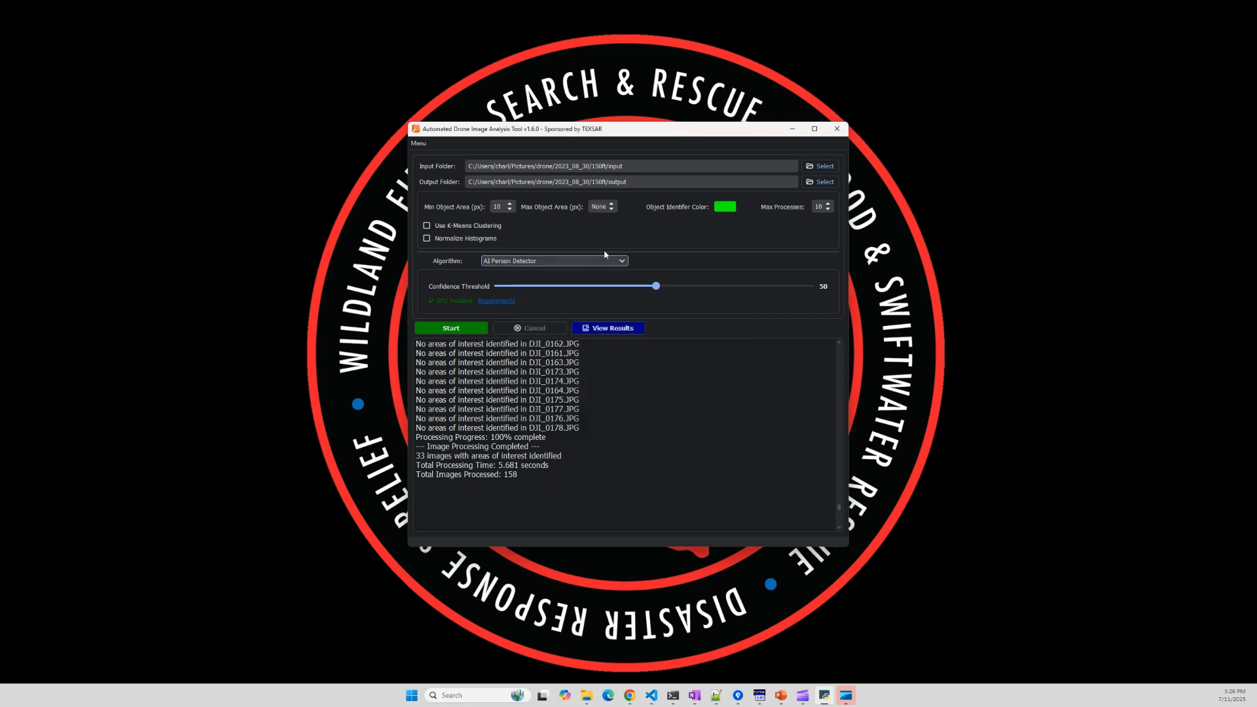
Step: Choose the rgb folder inside Pictures/drone as the input folder
click(822, 166)
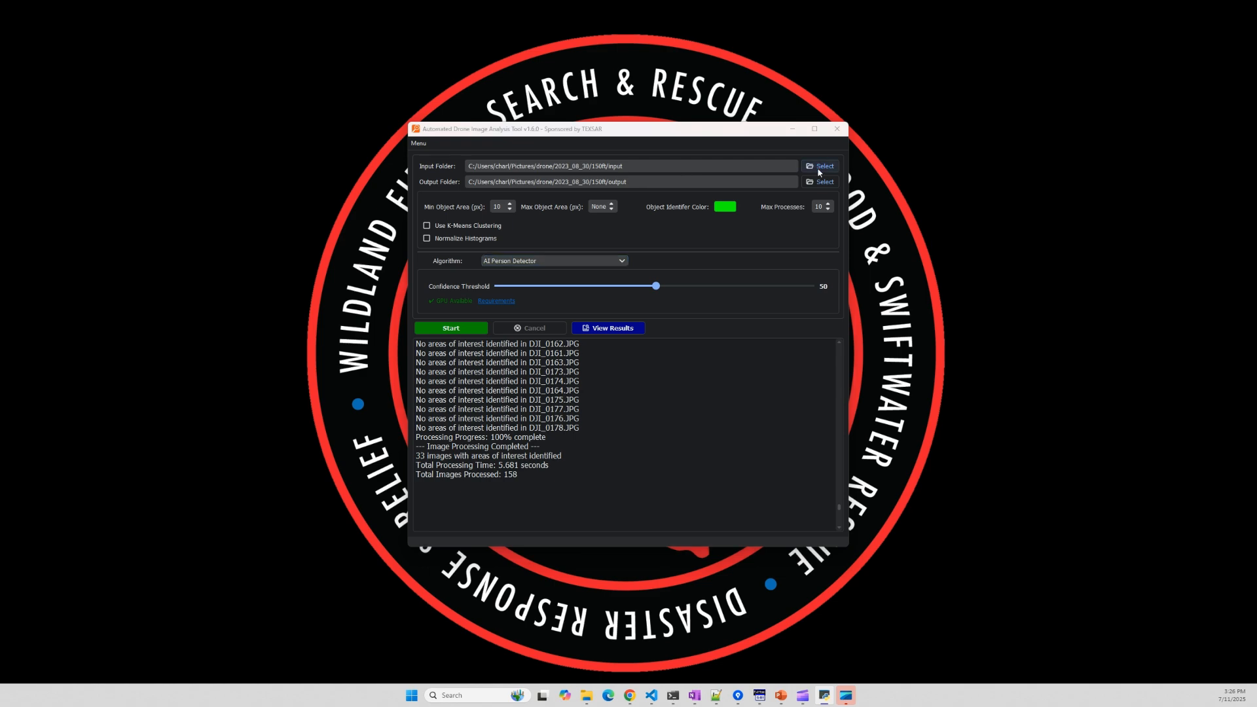
click(541, 165)
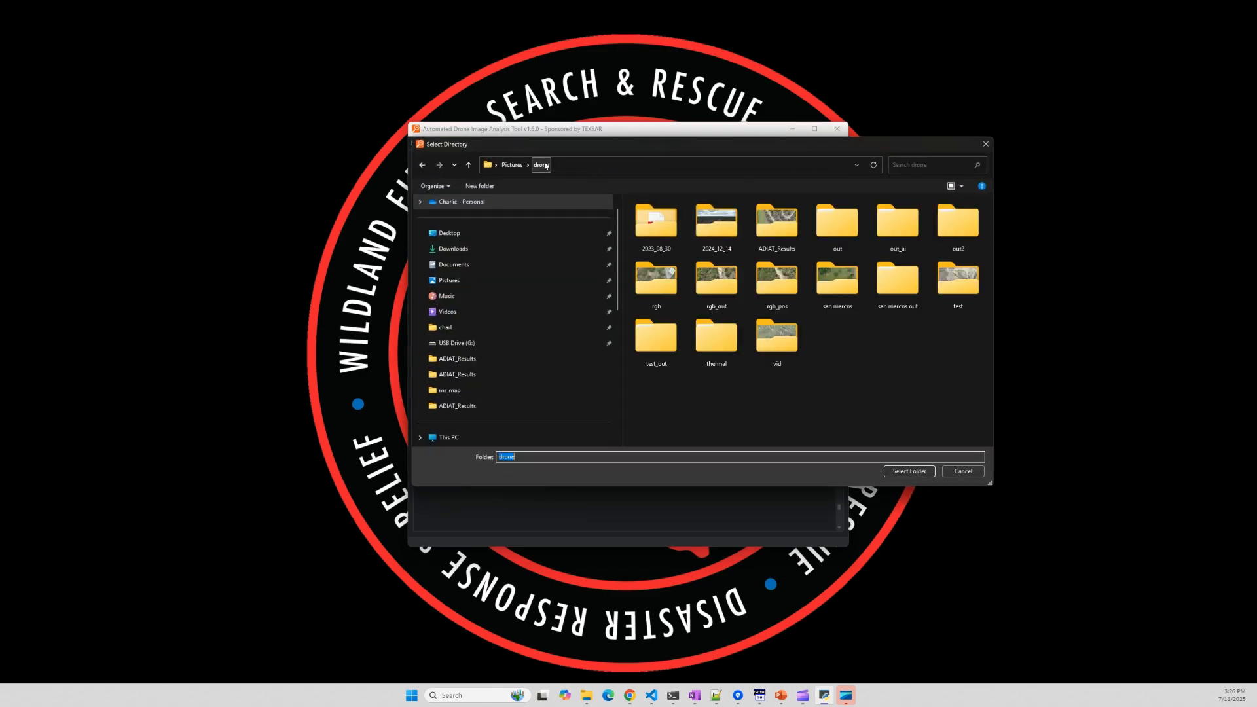
click(656, 281)
click(922, 472)
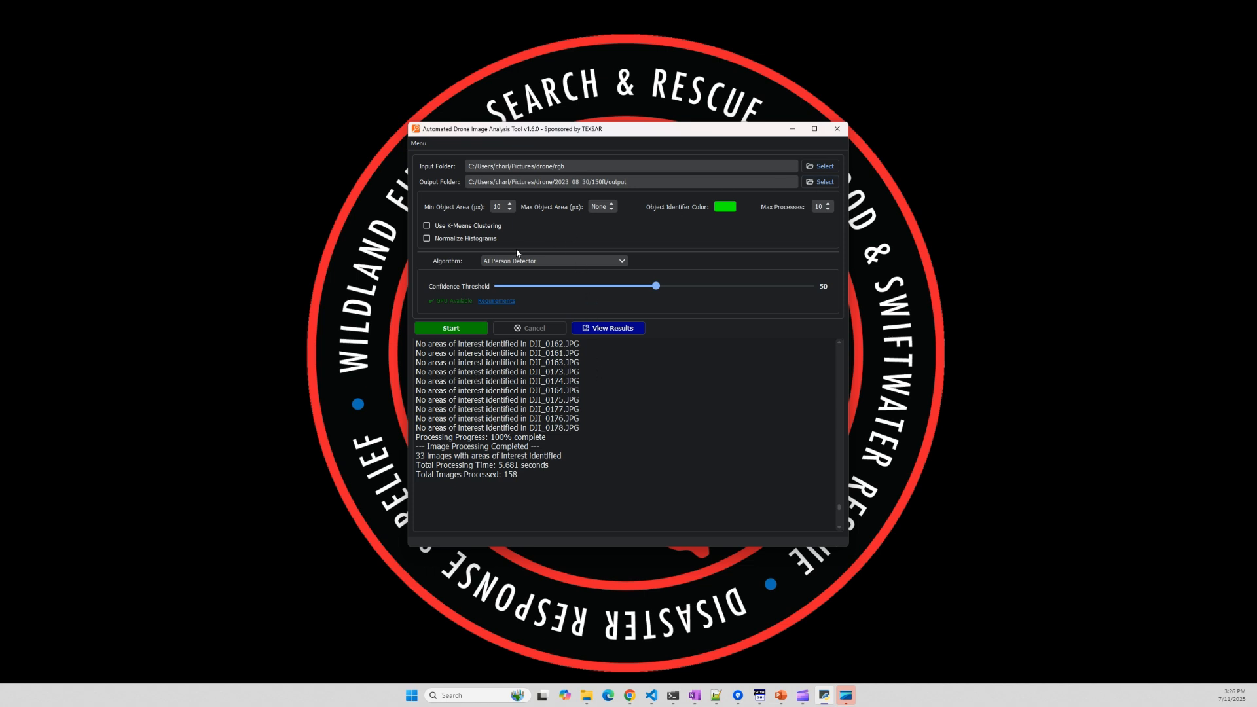
Step: Set the minimum object area to 100 px and start the AI person detection on the images
click(501, 206)
click(739, 397)
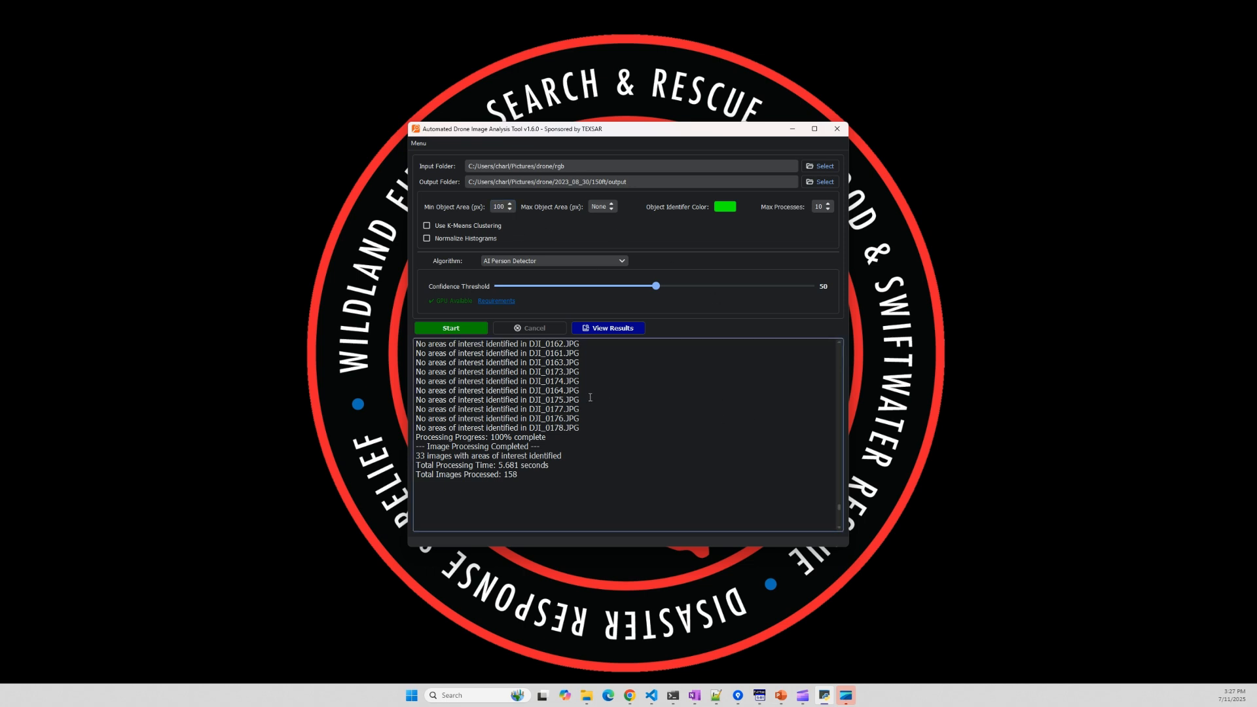
click(470, 330)
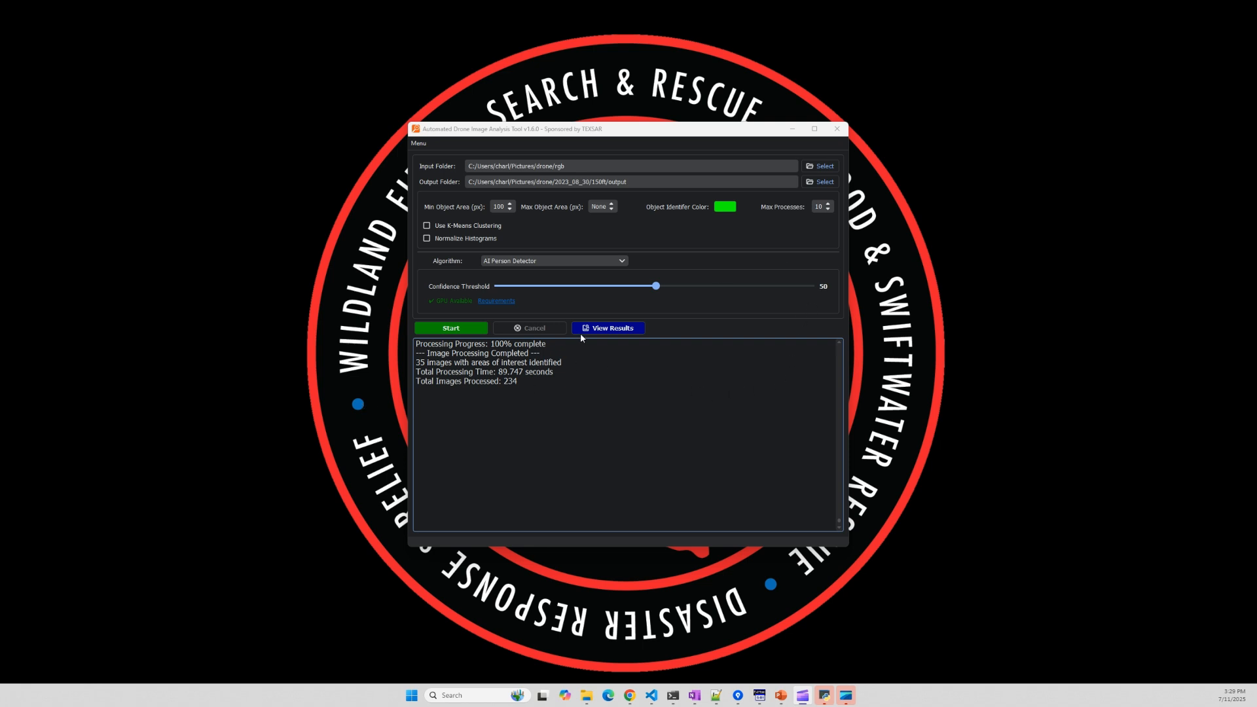
Step: Open the detection results and examine the flagged areas of interest image by image, from the first through the fifteenth
click(622, 328)
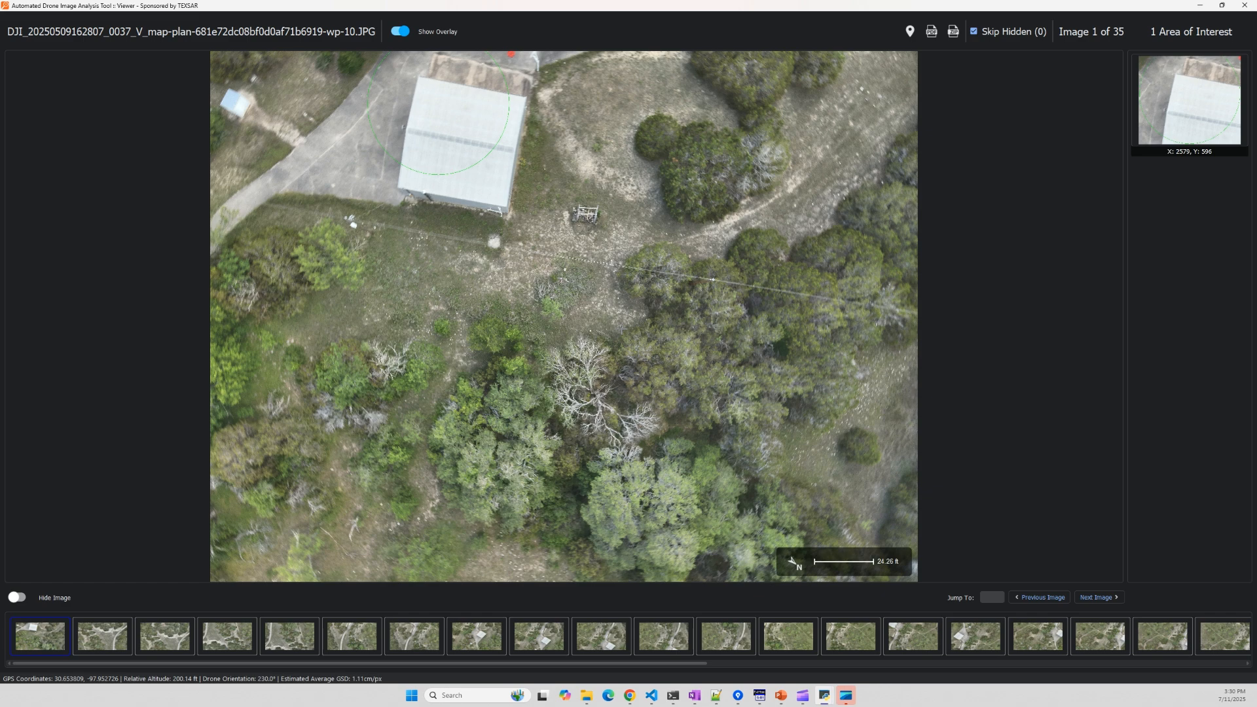
key(Right)
key(Right)
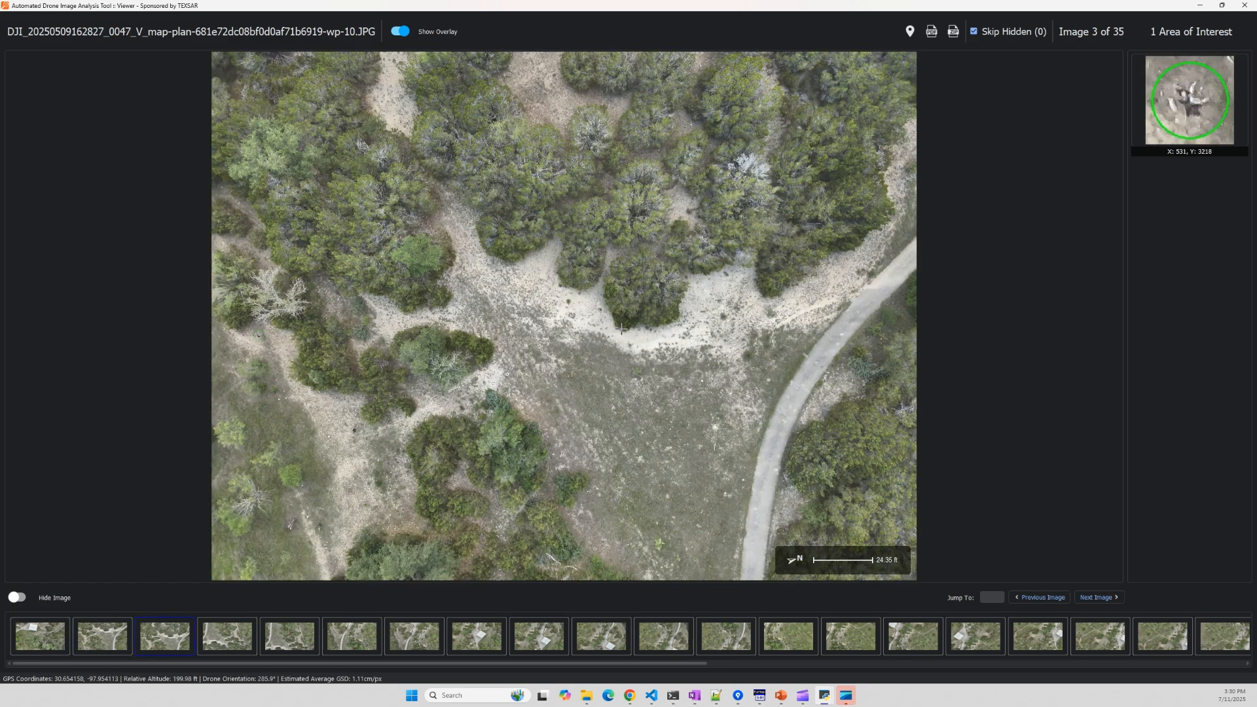
key(Right)
key(Right)
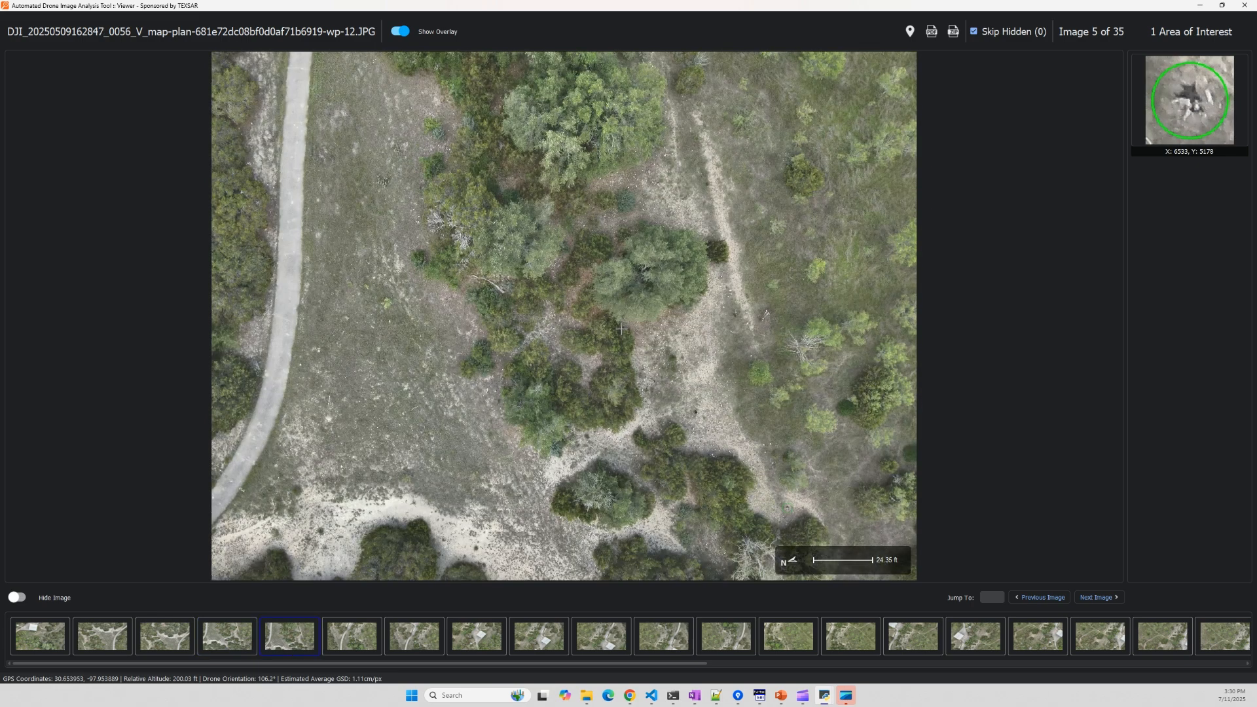
key(Right)
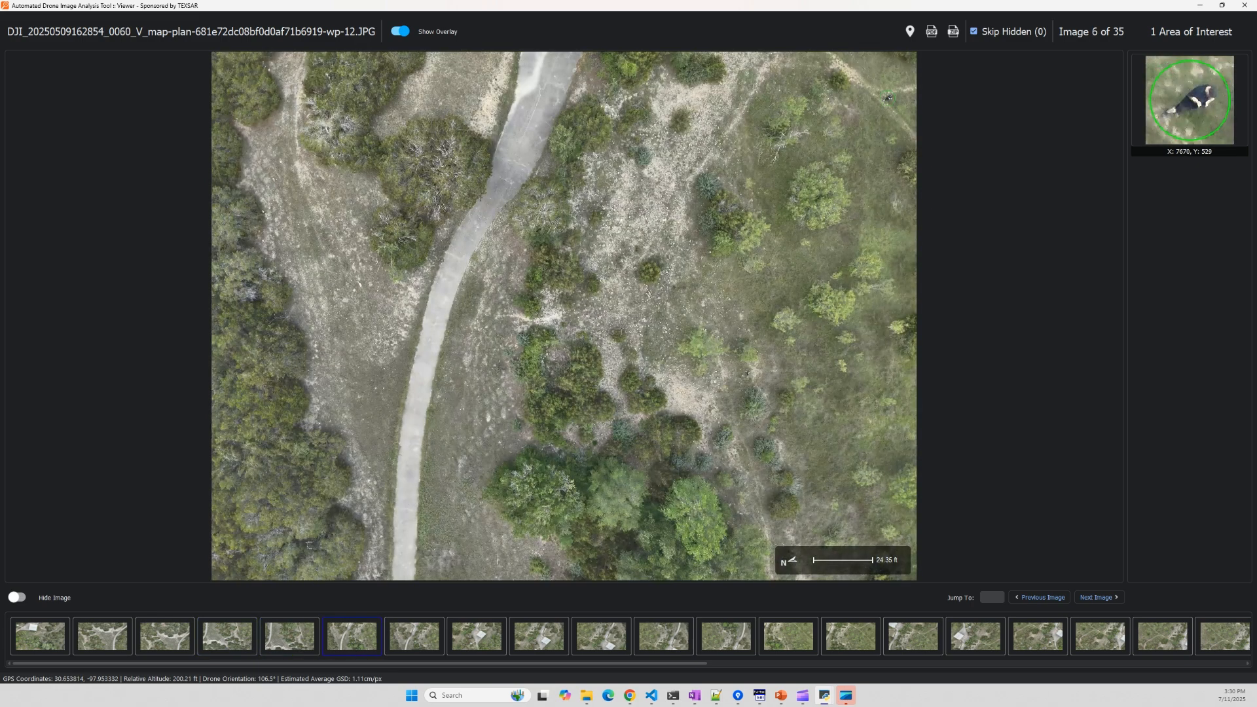
key(Right)
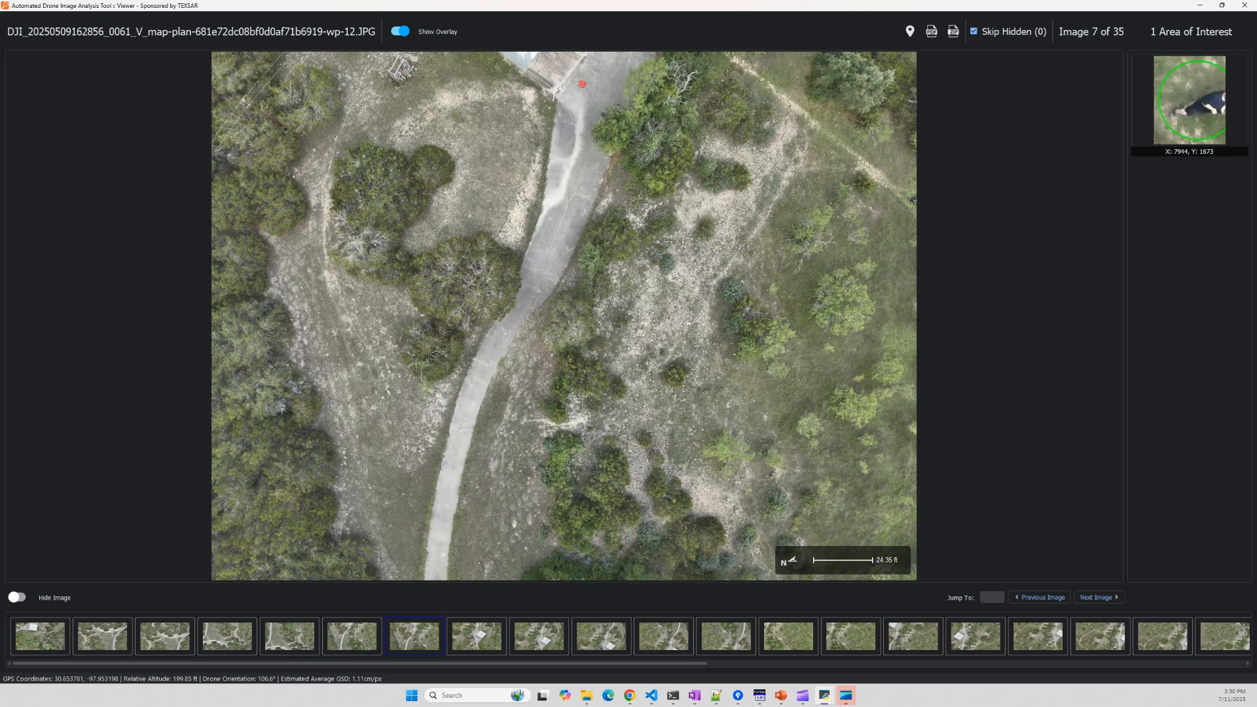
key(Right)
key(Right)
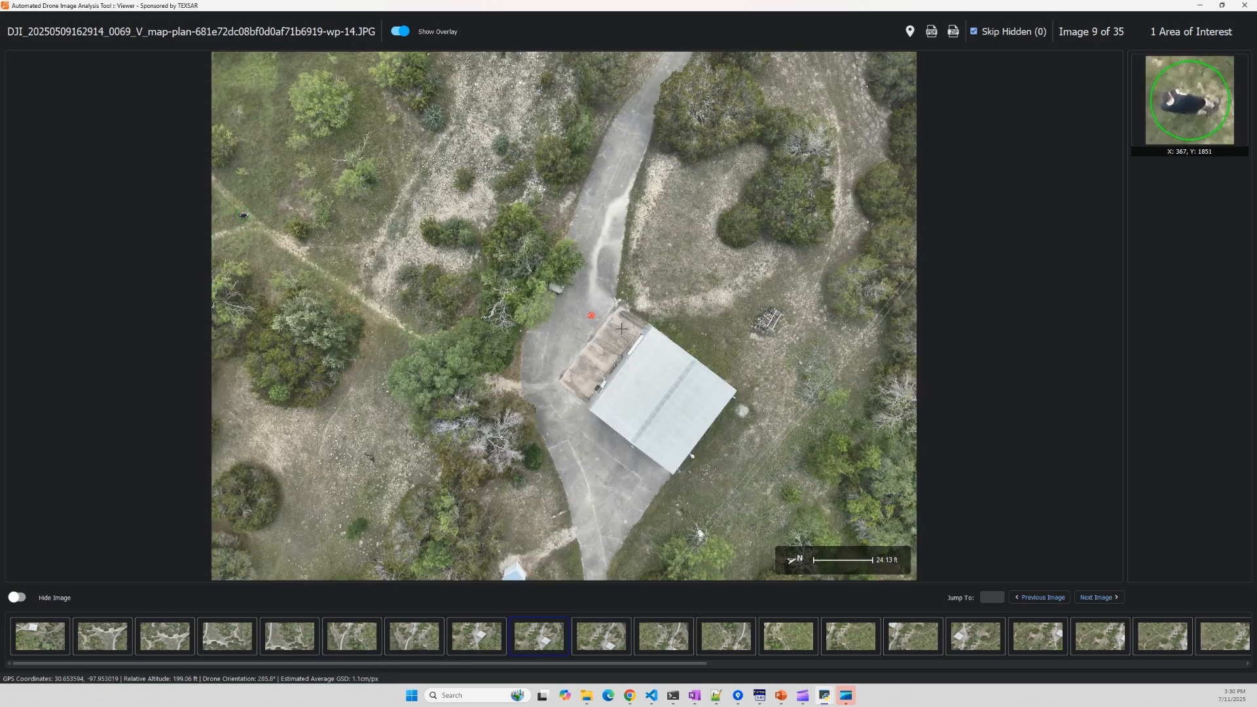
key(Right)
key(Right)
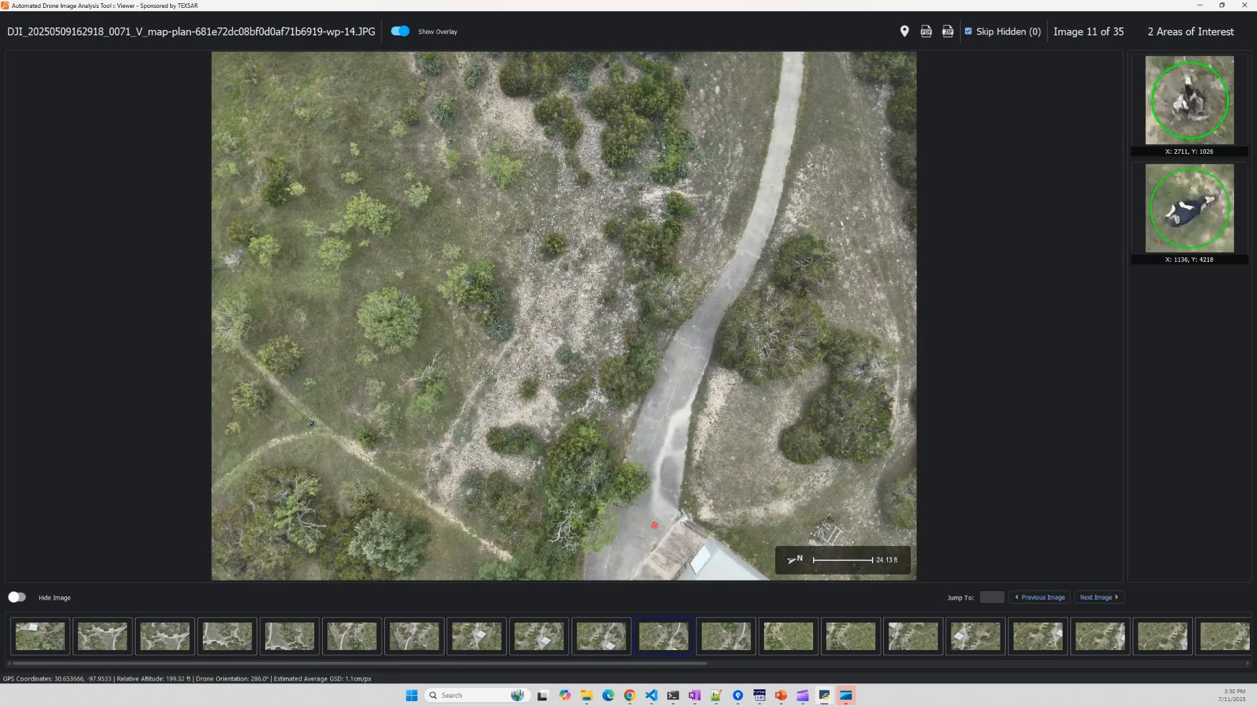
key(Right)
key(Right)
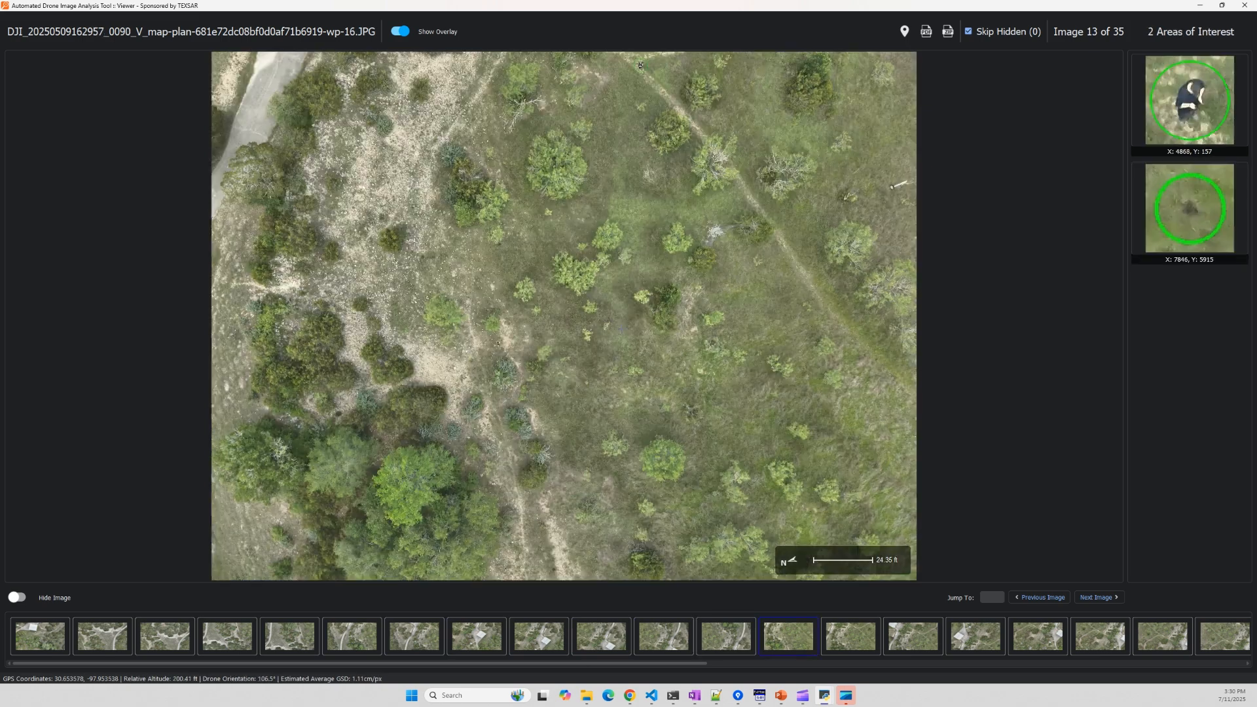
key(Right)
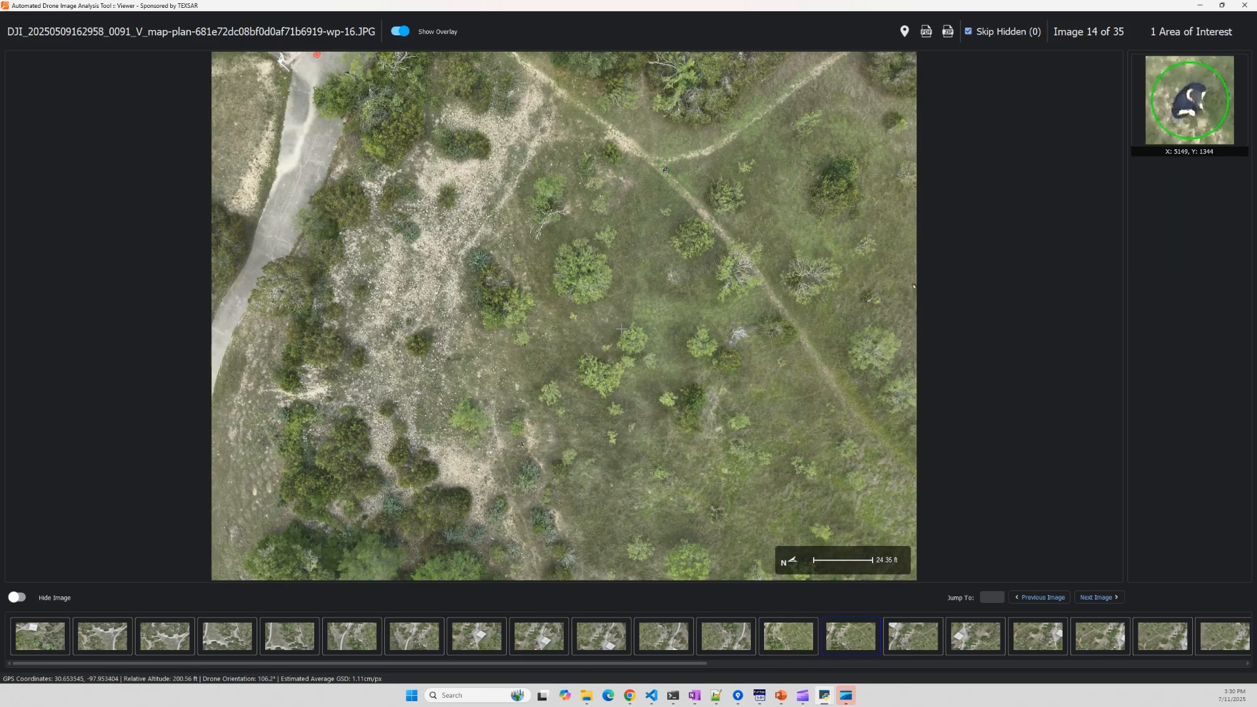
key(Right)
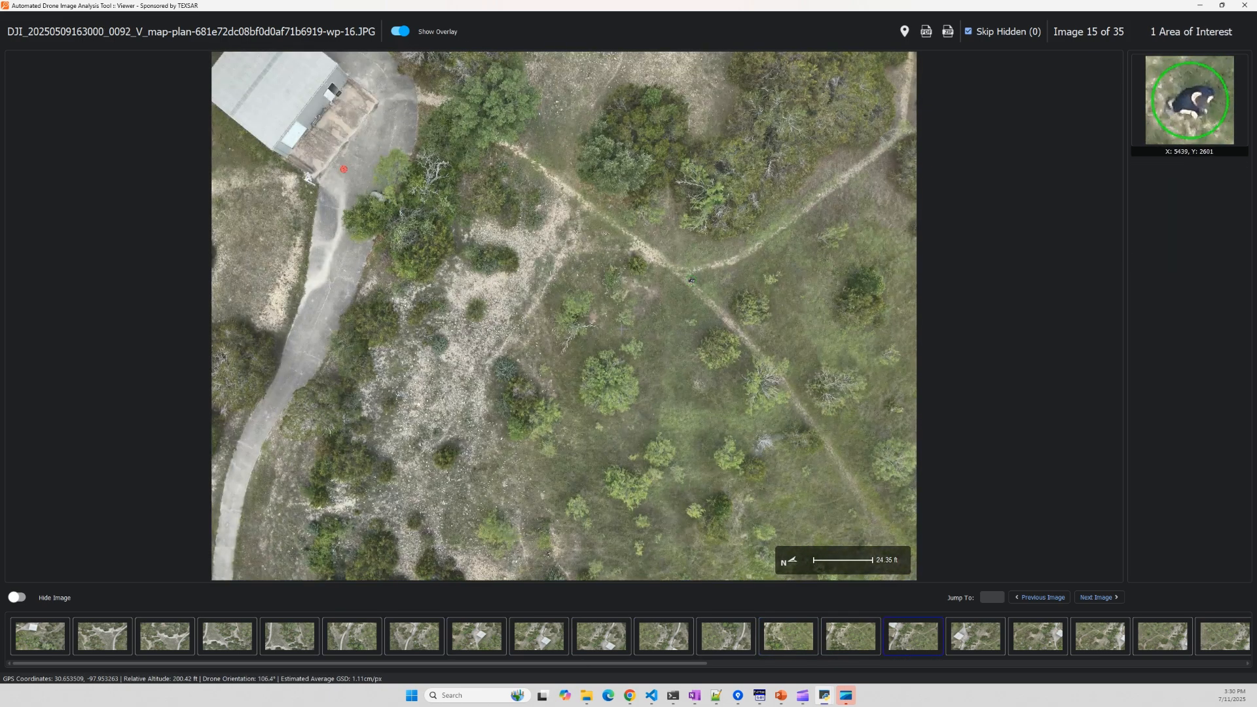